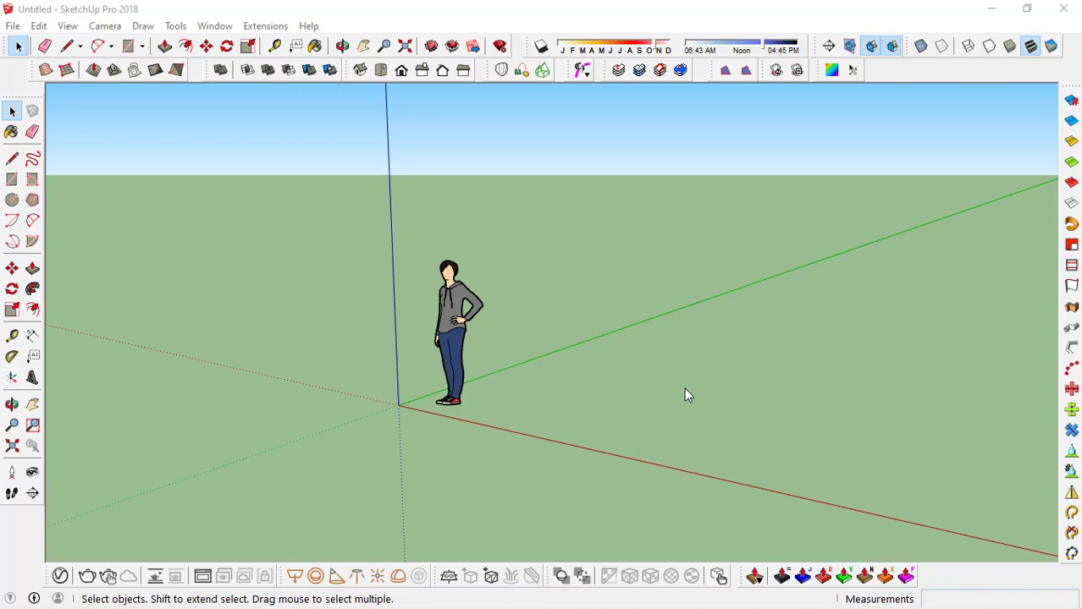
pyautogui.click(687, 330)
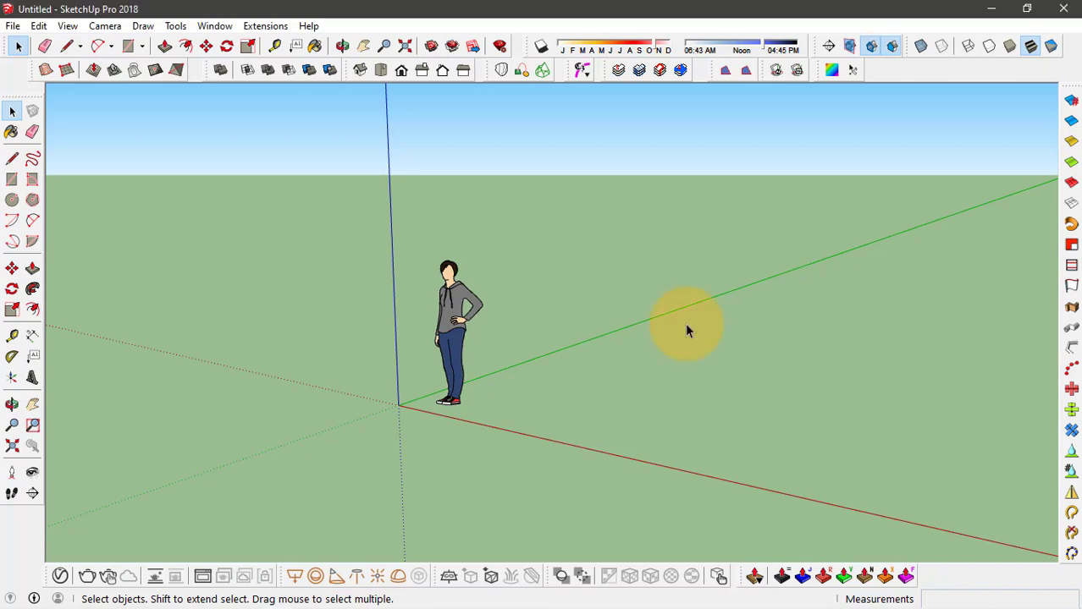
pyautogui.click(108, 27)
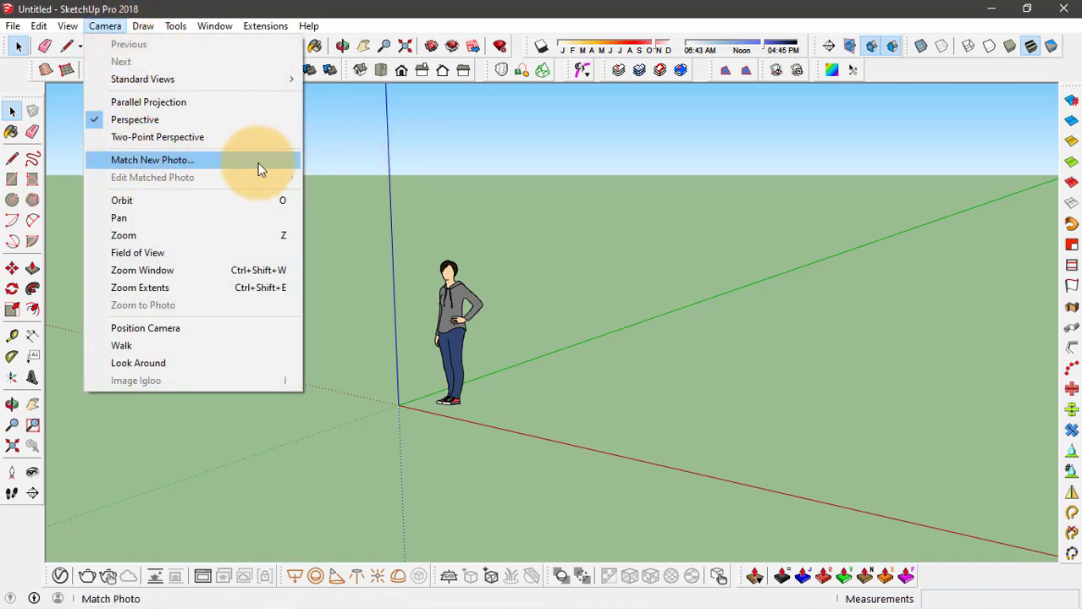
pyautogui.click(608, 193)
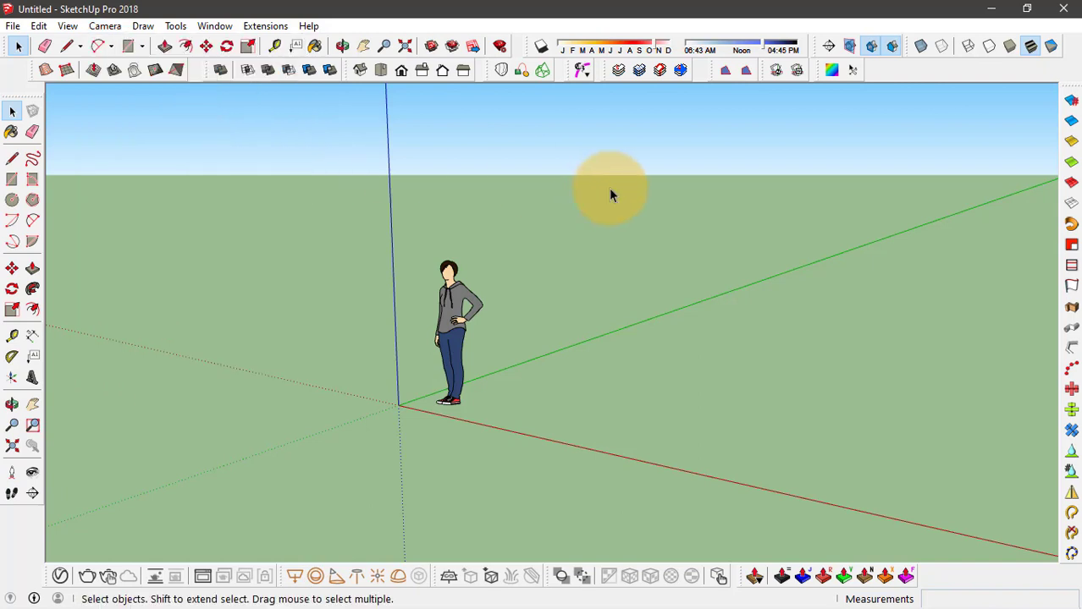
# Bring up the Default Tray with the Materials section collapsed and add the Match Photo section to it
pyautogui.press('b')
pyautogui.click(873, 119)
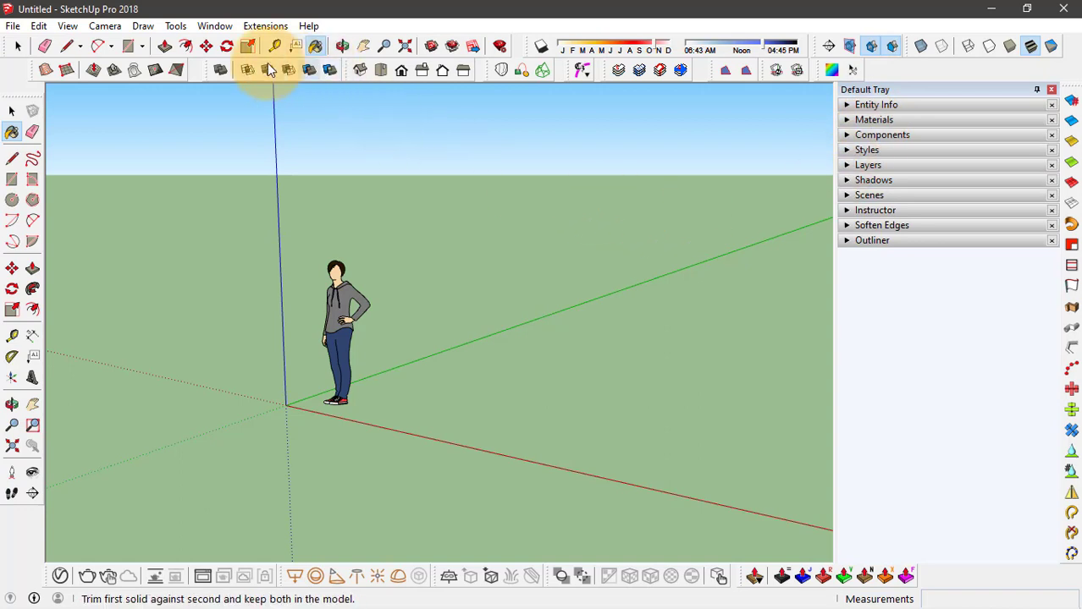
pyautogui.click(212, 28)
pyautogui.moveTo(226, 42)
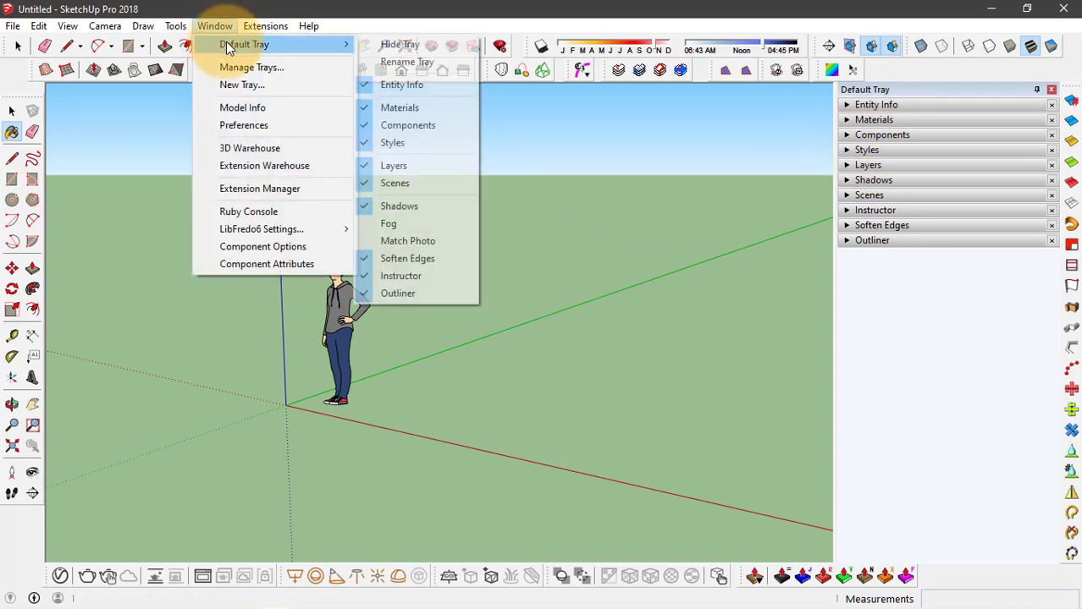
pyautogui.click(448, 243)
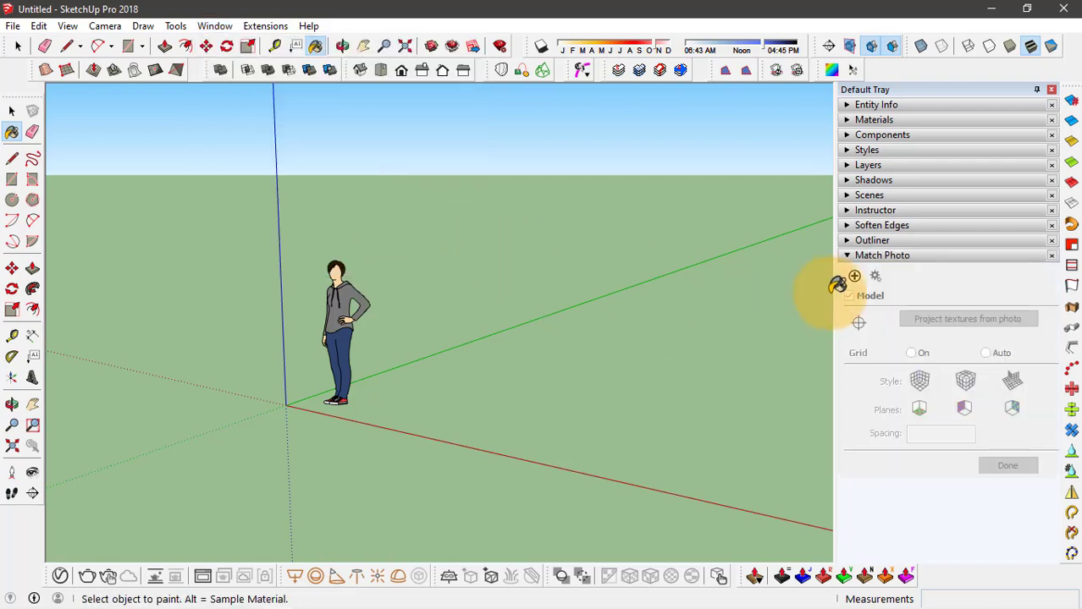
# Start a new photo match using the background image elevations_290117_3.jpg from New folder on the Desktop
pyautogui.click(104, 25)
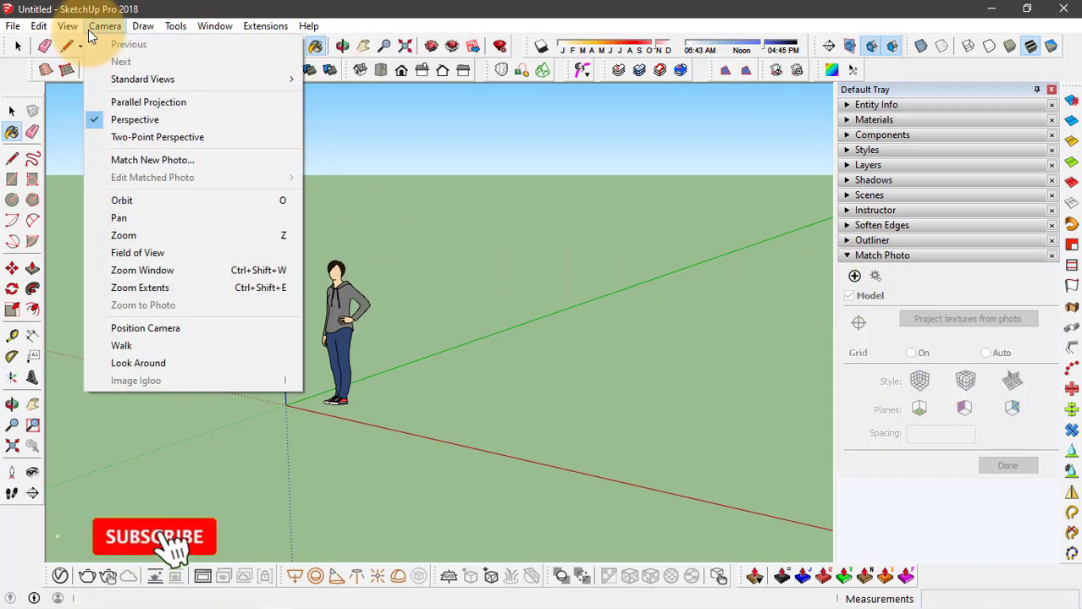
pyautogui.click(237, 160)
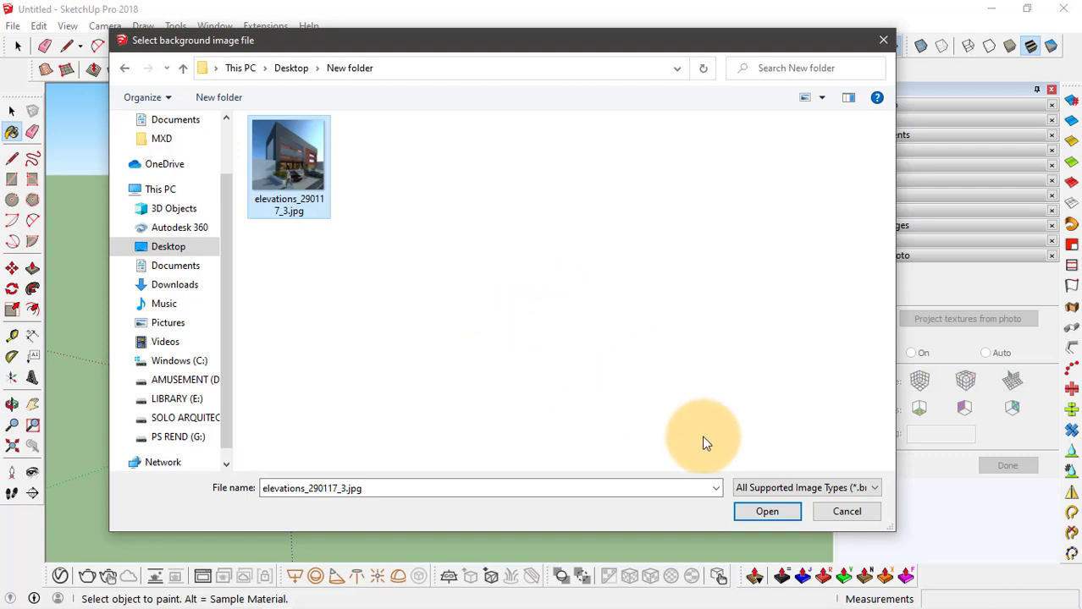
pyautogui.click(761, 511)
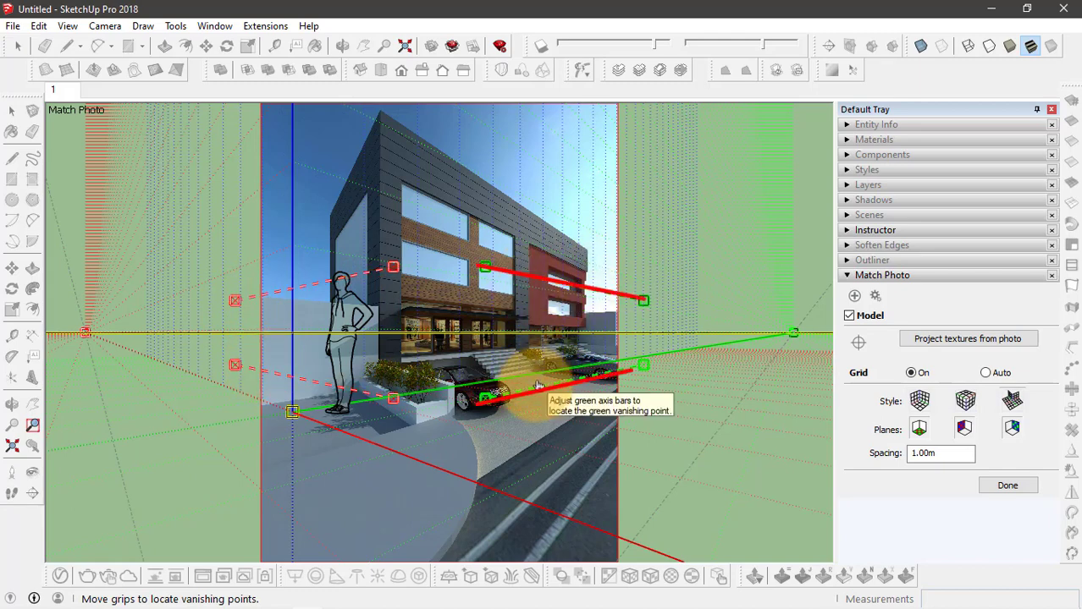
# Examine the axis origin on the photo and the Match Photo grid's plane and spacing settings
pyautogui.click(291, 413)
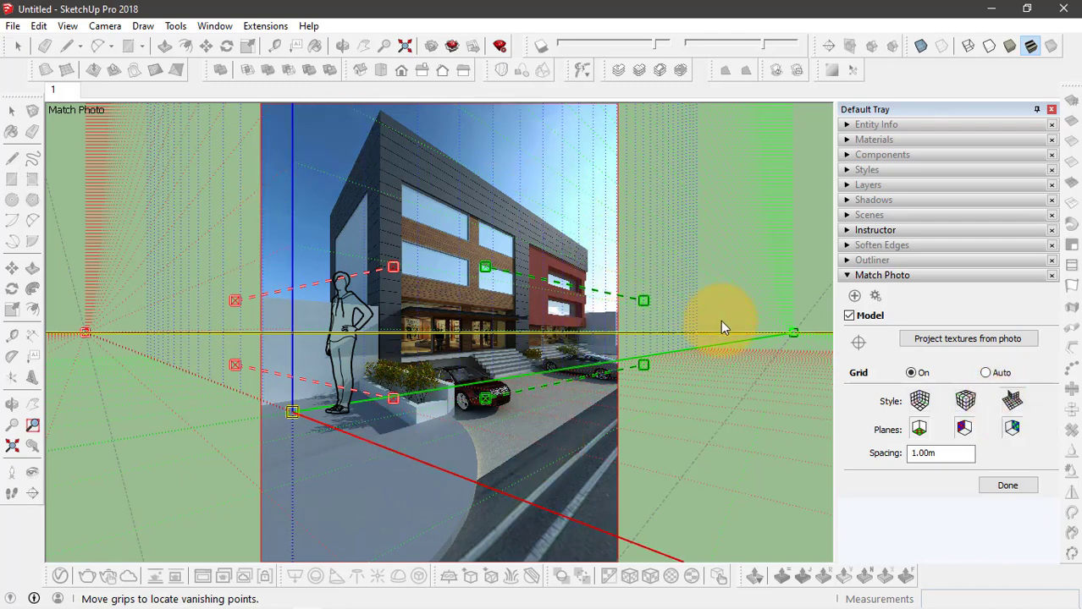
pyautogui.click(920, 428)
pyautogui.click(920, 428)
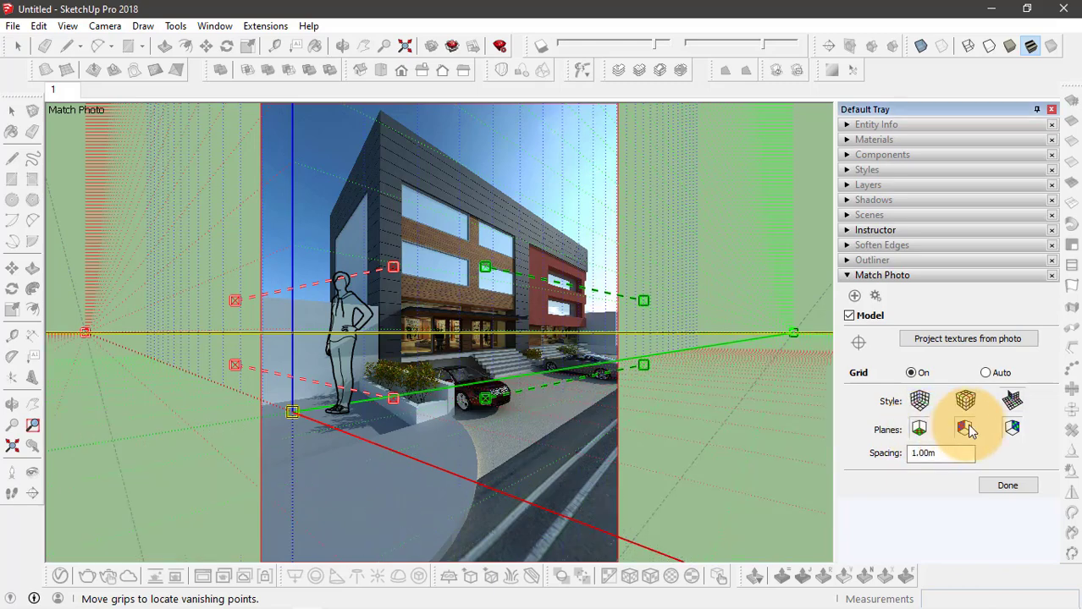
pyautogui.click(969, 427)
pyautogui.click(1011, 429)
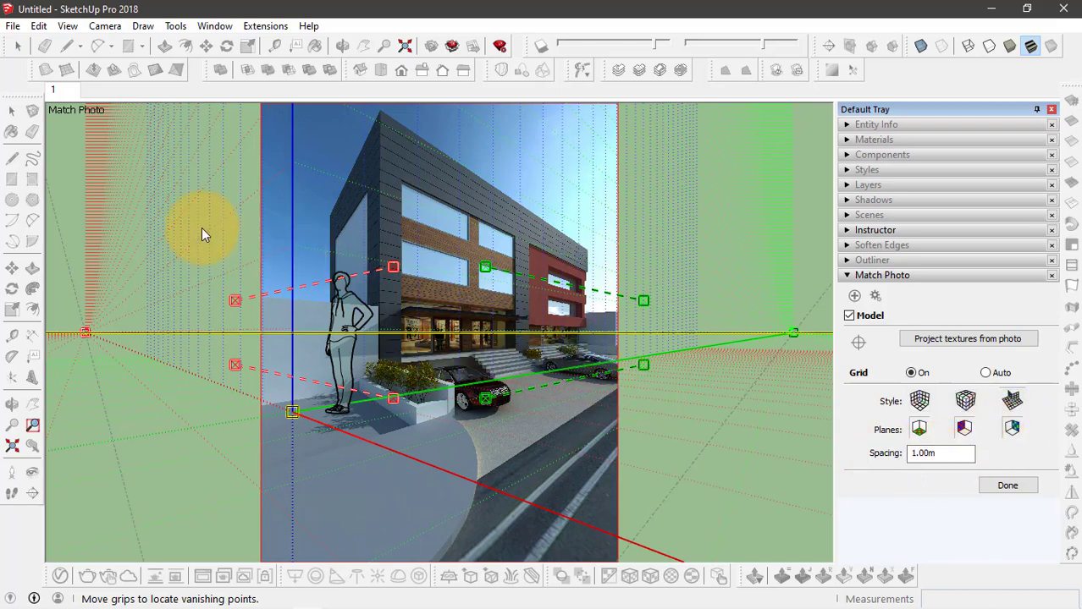
pyautogui.scroll(1, 201, 227)
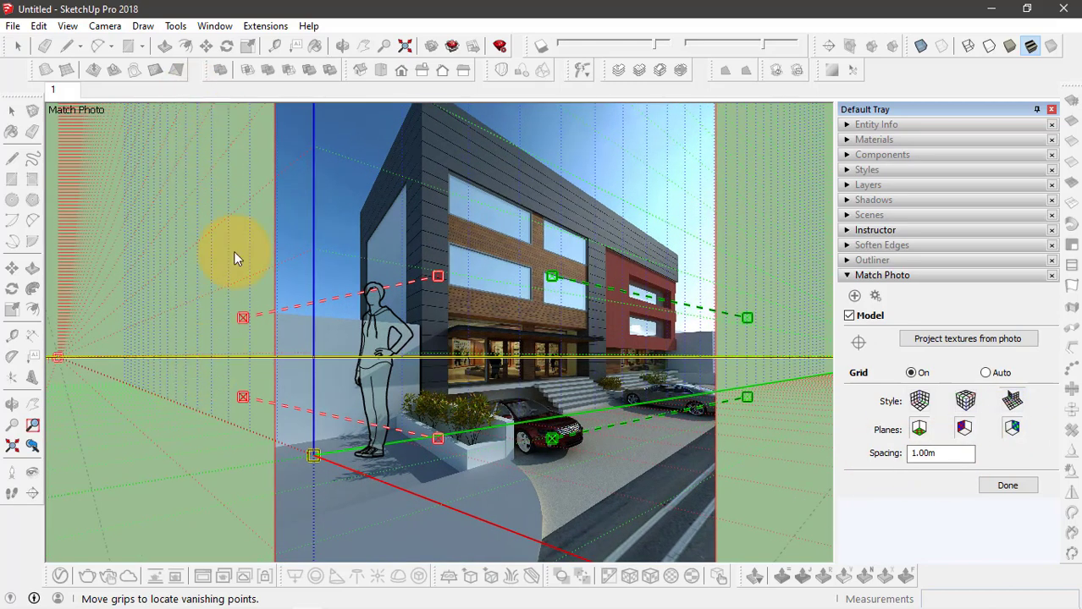
pyautogui.click(946, 456)
pyautogui.doubleClick(954, 453)
pyautogui.scroll(-1, 439, 296)
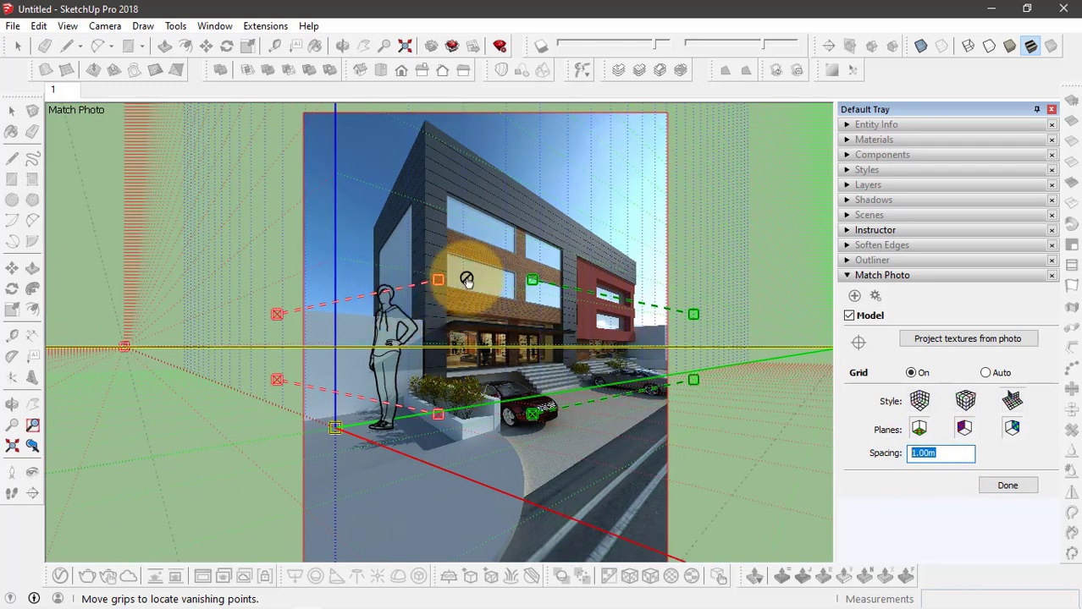
pyautogui.scroll(-1, 442, 272)
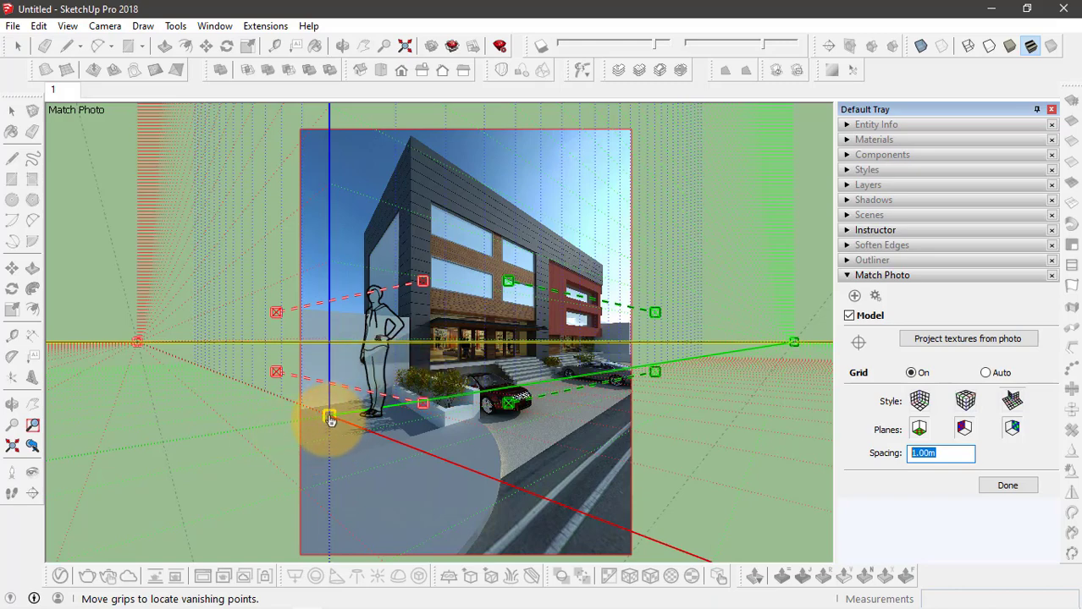
# Move the axis origin to the base of the building's near vertical corner, behind the planter
pyautogui.scroll(6, 329, 419)
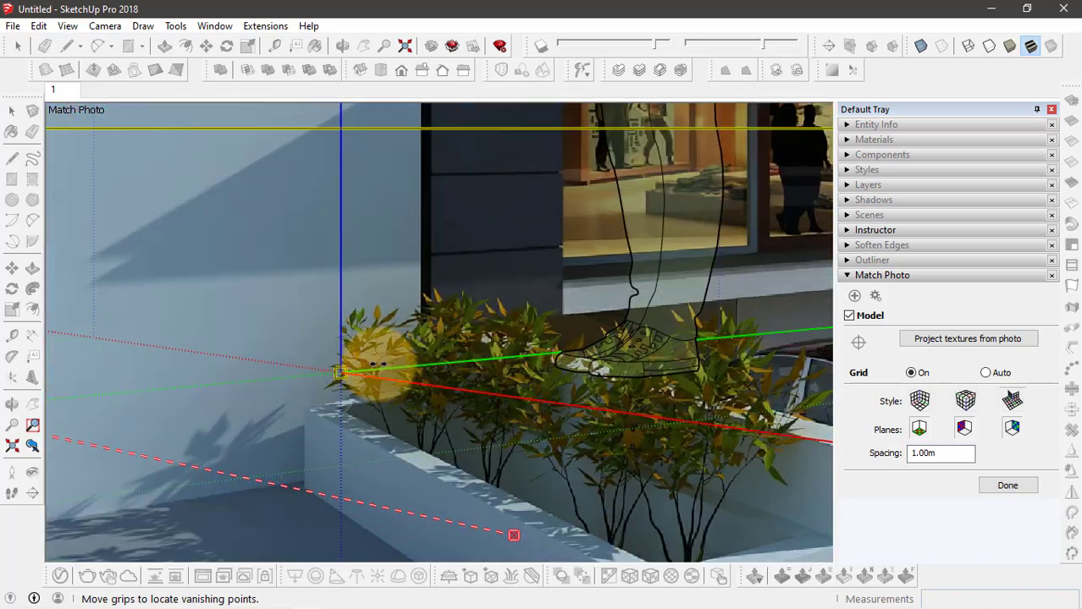
pyautogui.moveTo(338, 372)
pyautogui.mouseDown()
pyautogui.moveTo(374, 362)
pyautogui.moveTo(369, 374)
pyautogui.moveTo(427, 337)
pyautogui.mouseUp()
pyautogui.scroll(-3, 309, 339)
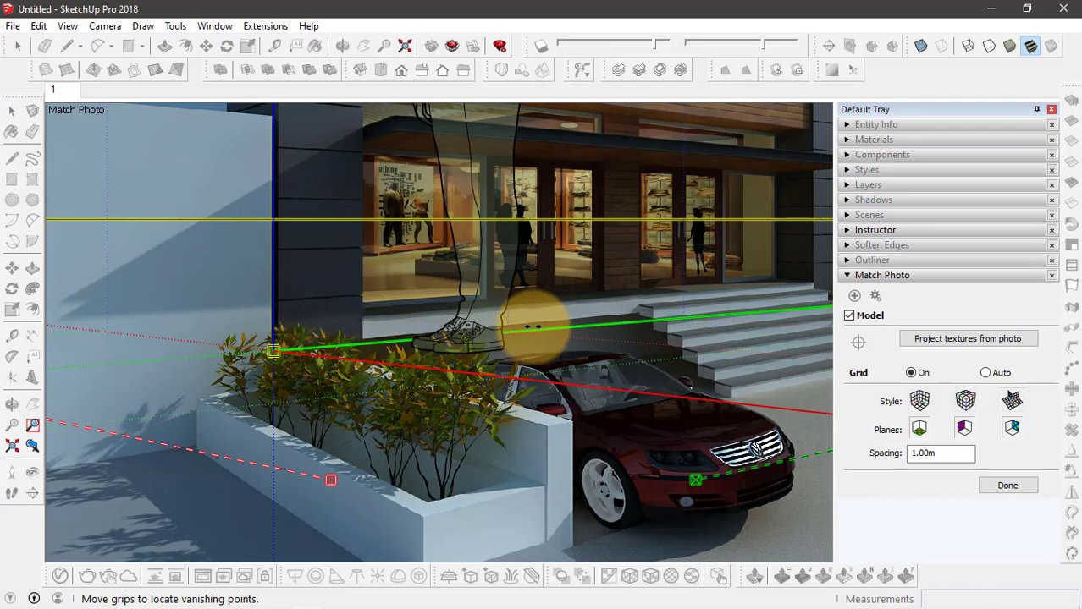
pyautogui.scroll(2, 279, 347)
pyautogui.scroll(2, 270, 357)
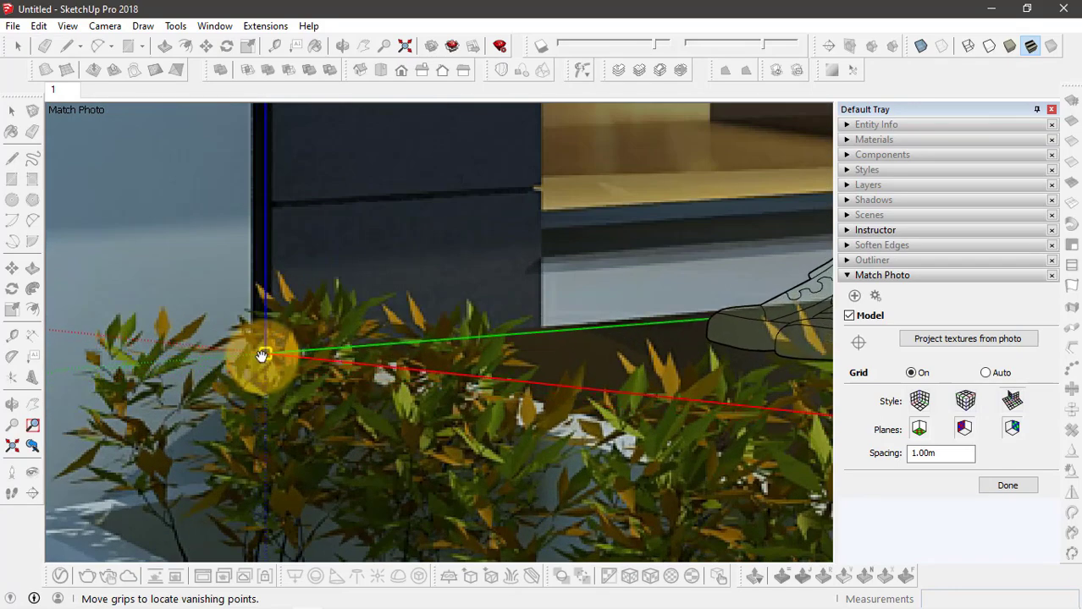
pyautogui.scroll(-6, 258, 367)
# Align the upper red axis bar with the roof edge of the building's side facade, from the near top corner to the rear corner
pyautogui.scroll(1, 286, 333)
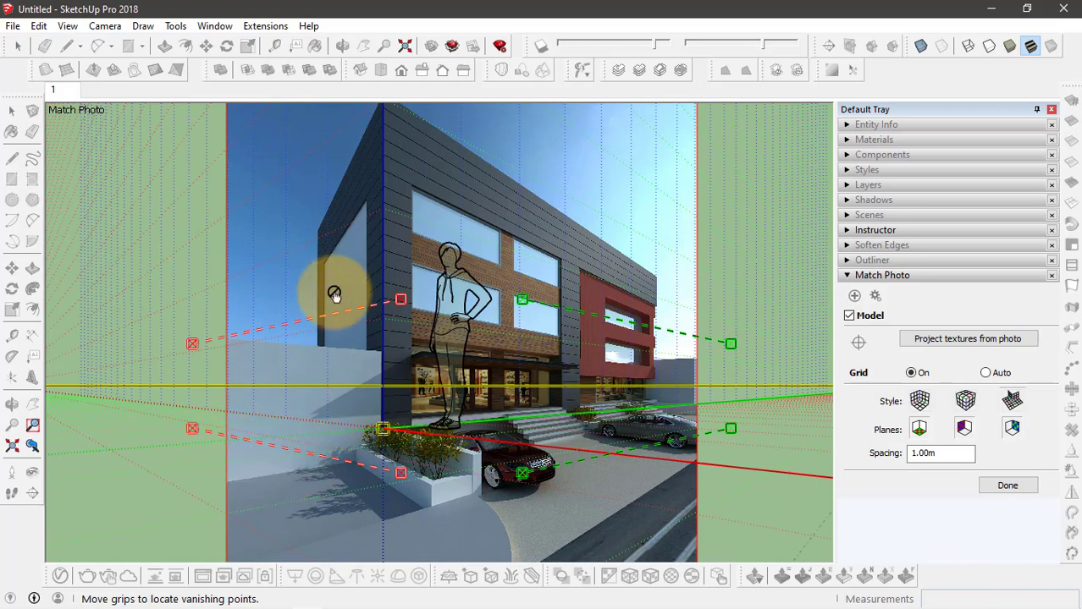
pyautogui.scroll(-1, 336, 322)
pyautogui.scroll(2, 373, 325)
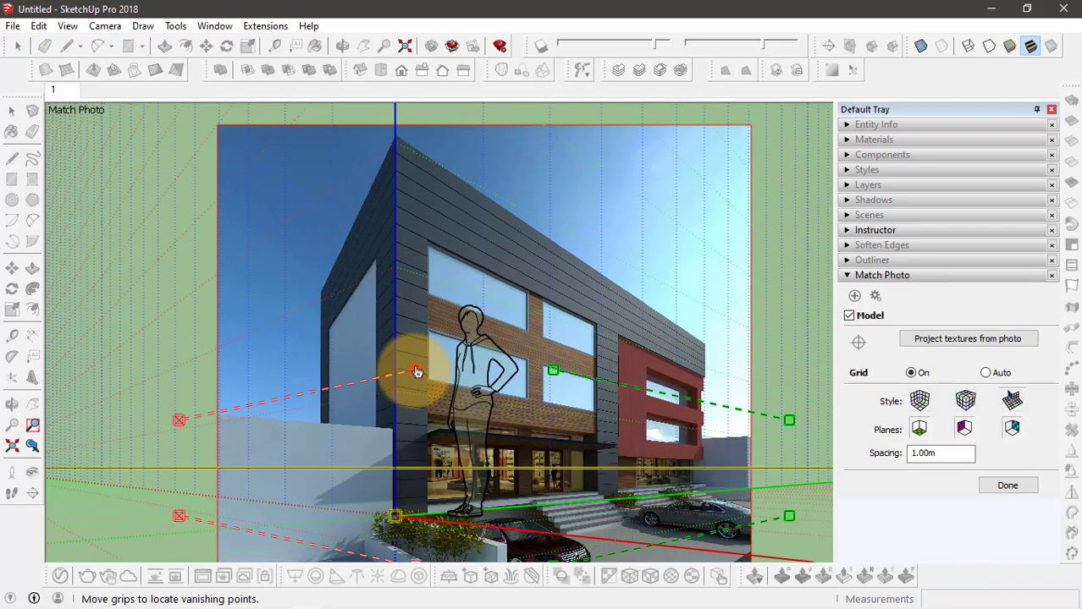
pyautogui.moveTo(417, 371); pyautogui.dragTo(401, 135)
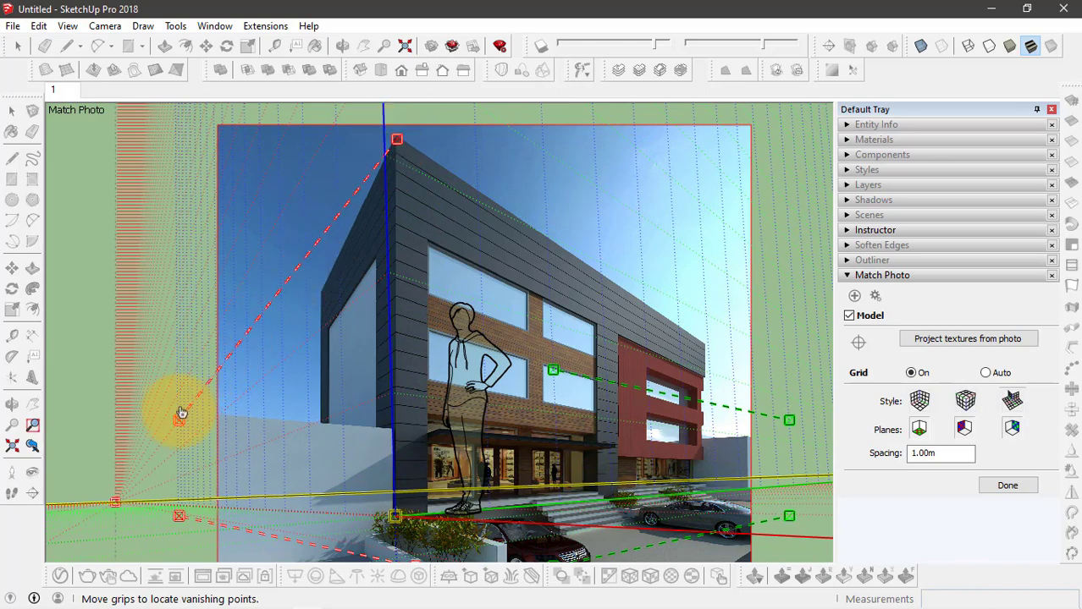
pyautogui.moveTo(179, 420); pyautogui.dragTo(313, 292)
pyautogui.scroll(6, 396, 133)
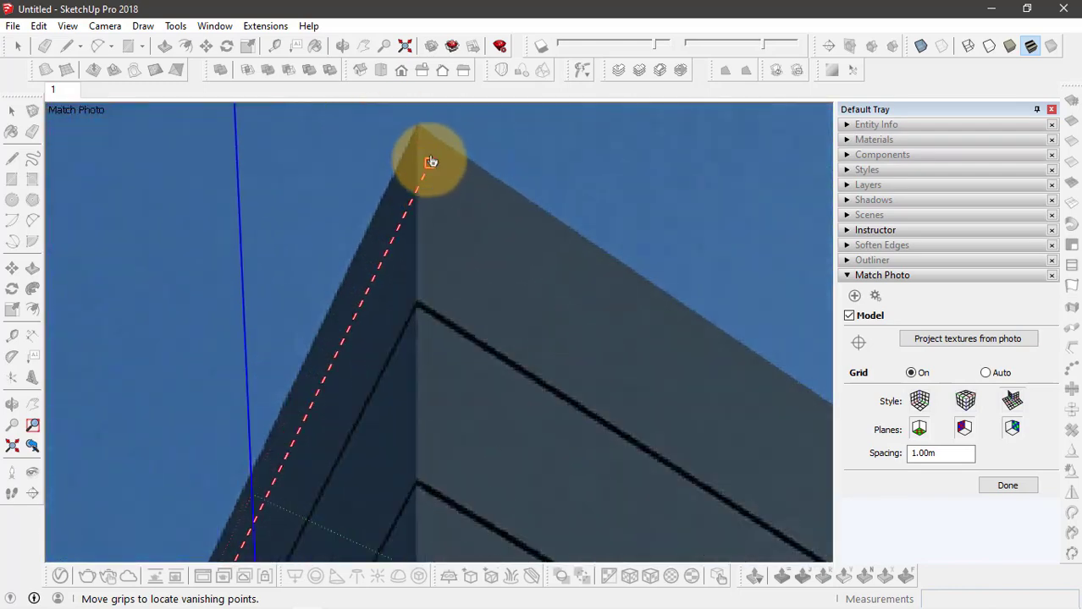
pyautogui.moveTo(429, 161); pyautogui.dragTo(420, 136)
pyautogui.scroll(-4, 428, 137)
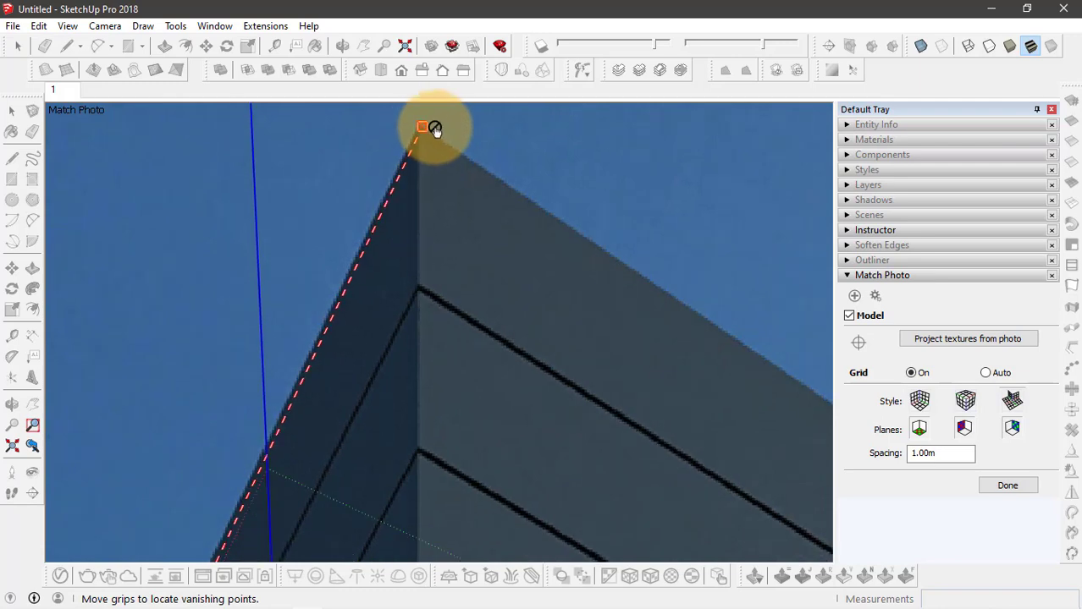
pyautogui.scroll(6, 260, 457)
pyautogui.scroll(2, 297, 445)
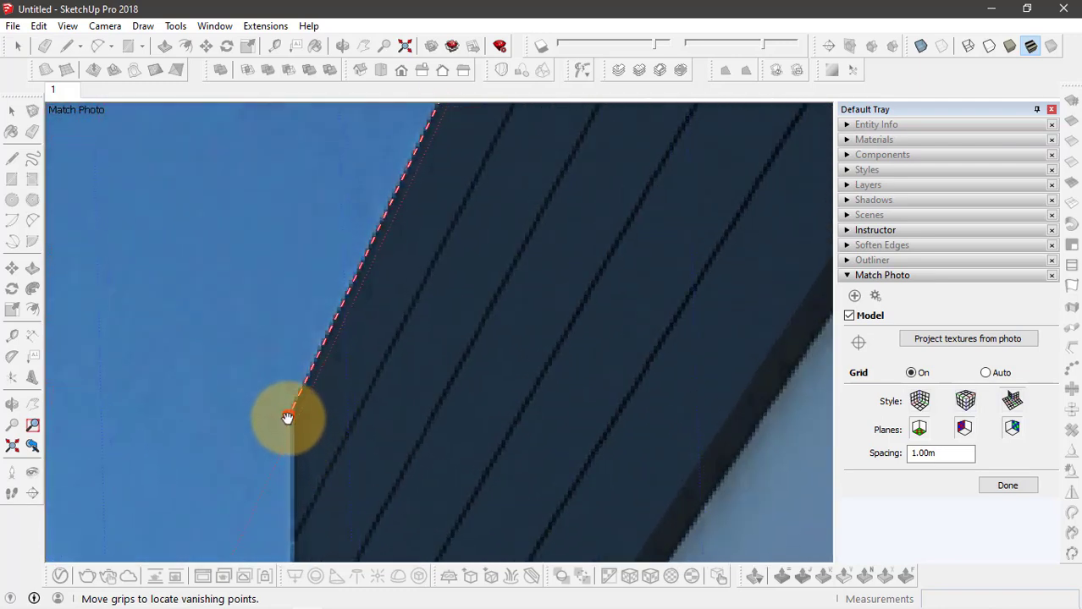
pyautogui.scroll(-10, 229, 401)
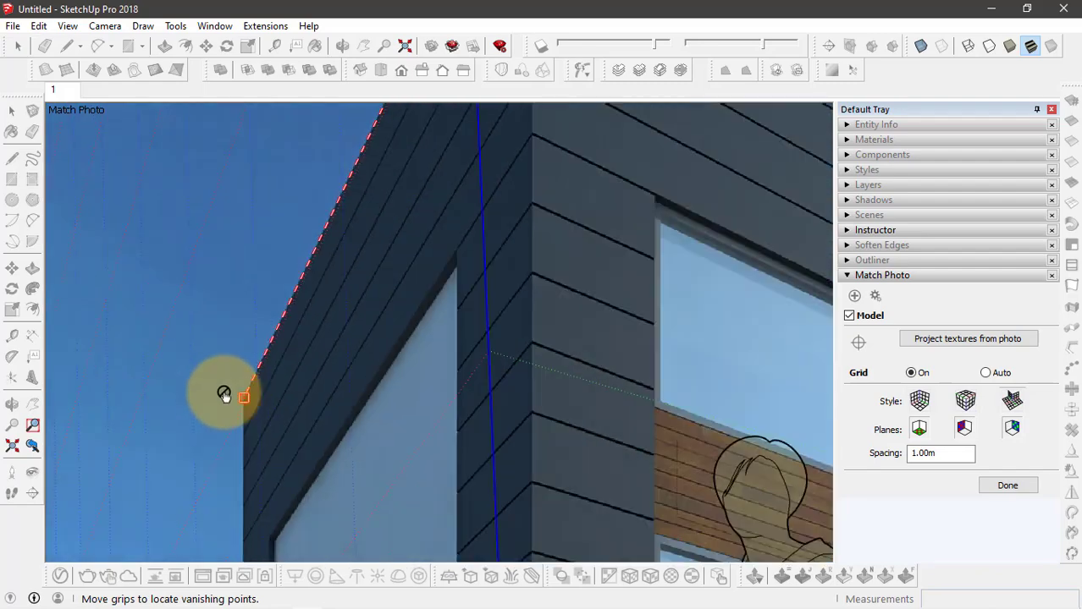
pyautogui.scroll(-3, 381, 330)
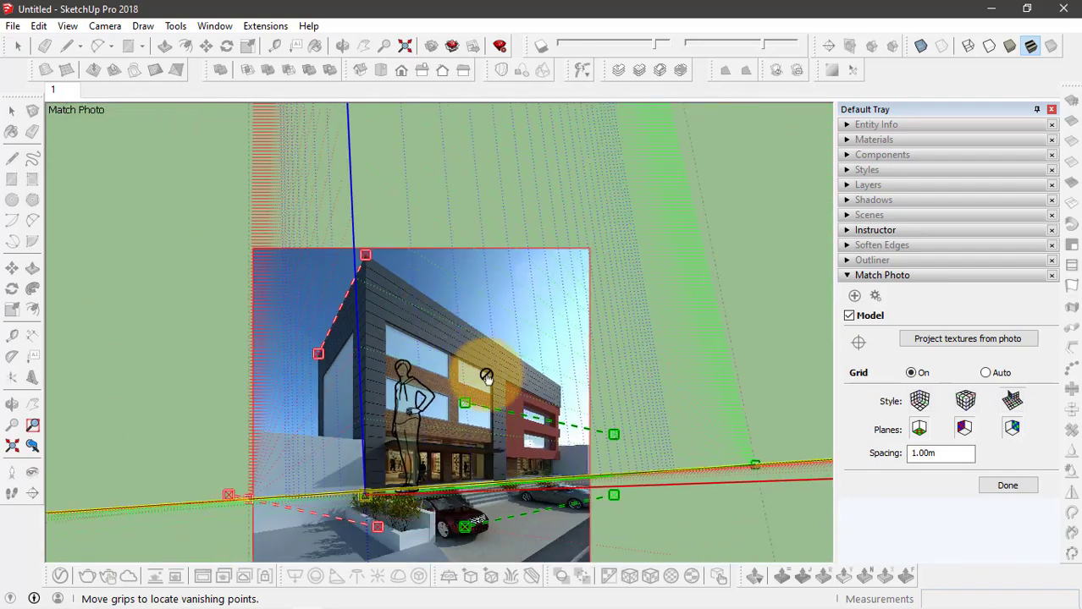
# Place the near end of the upper green axis bar on the building's near top roof corner
pyautogui.moveTo(504, 410); pyautogui.dragTo(410, 275)
pyautogui.scroll(7, 352, 230)
pyautogui.scroll(3, 400, 288)
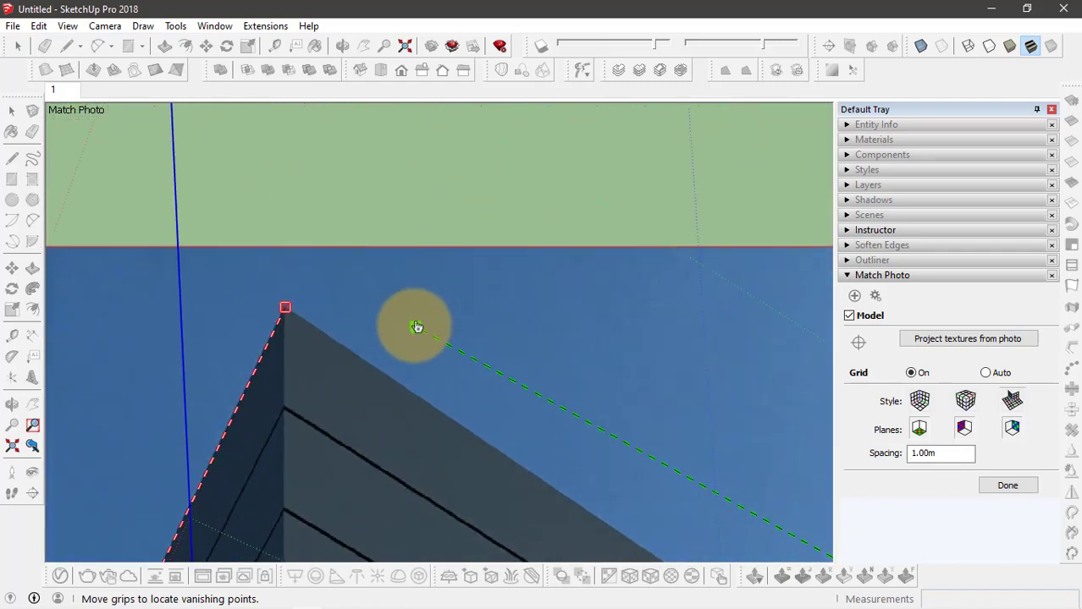
pyautogui.moveTo(416, 323); pyautogui.dragTo(280, 307)
pyautogui.scroll(-3, 193, 229)
# Place the far end of the upper green axis bar on the front facade's far roof corner, aligning it with the roof edge
pyautogui.scroll(-3, 213, 198)
pyautogui.scroll(3, 517, 413)
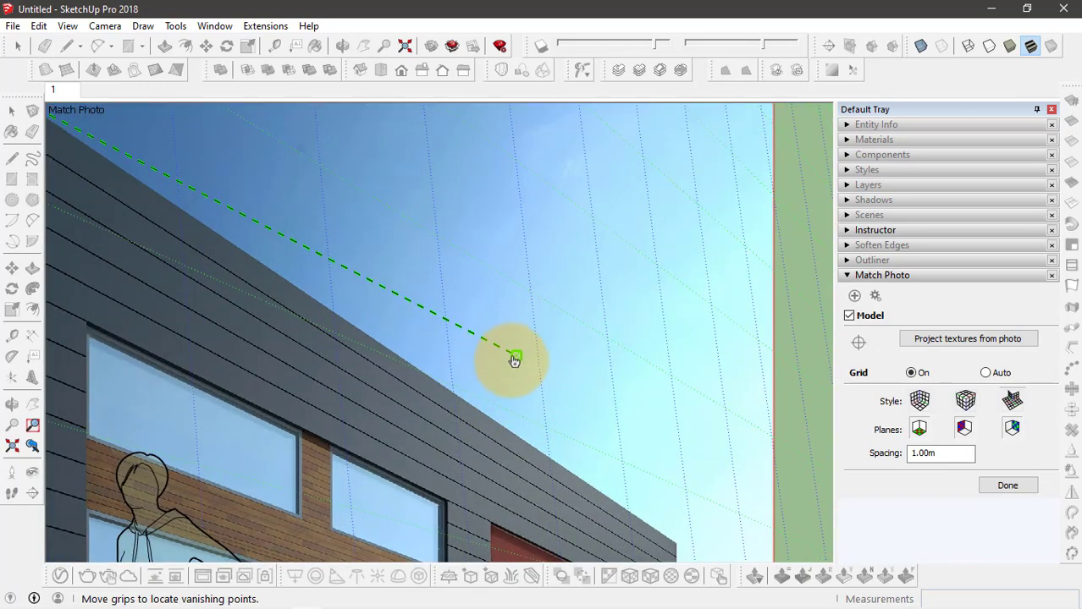
pyautogui.moveTo(515, 358); pyautogui.dragTo(670, 543)
pyautogui.scroll(2, 673, 549)
pyautogui.scroll(2, 683, 558)
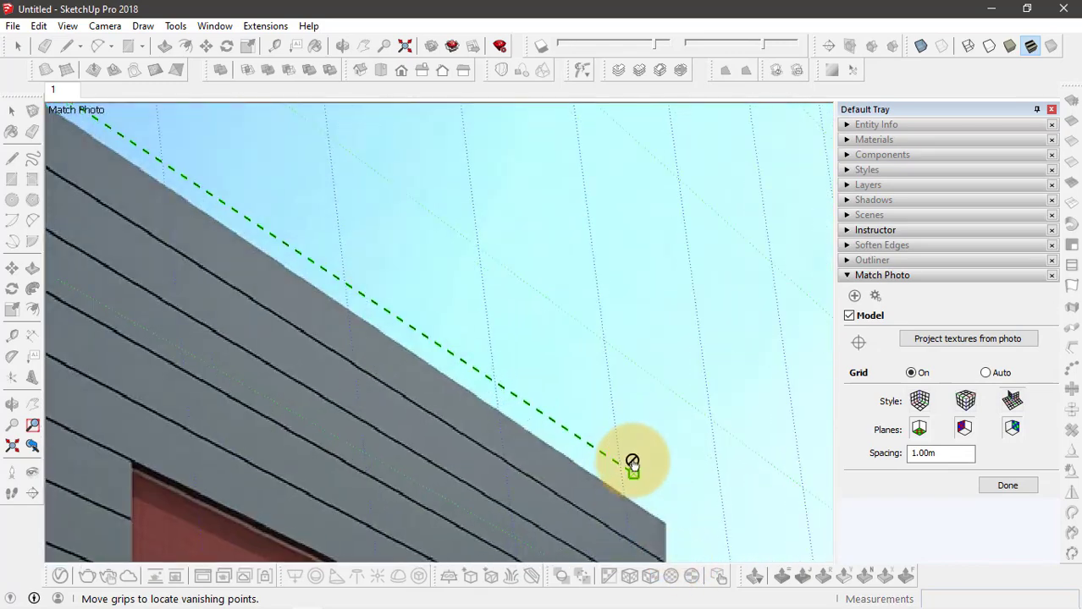
pyautogui.moveTo(631, 463); pyautogui.dragTo(663, 529)
pyautogui.scroll(-8, 659, 525)
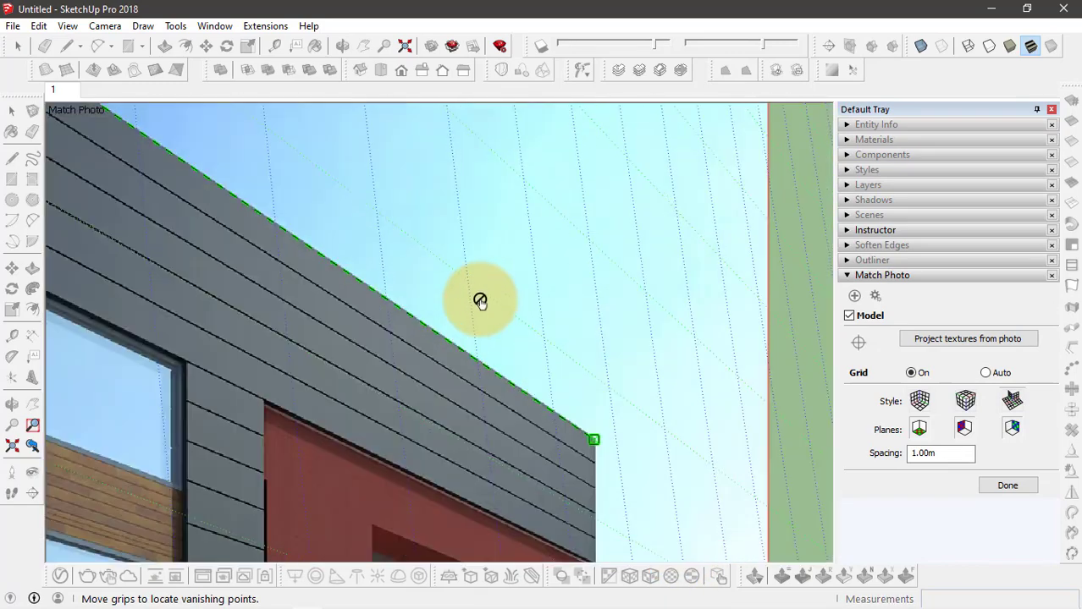
pyautogui.scroll(2, 434, 273)
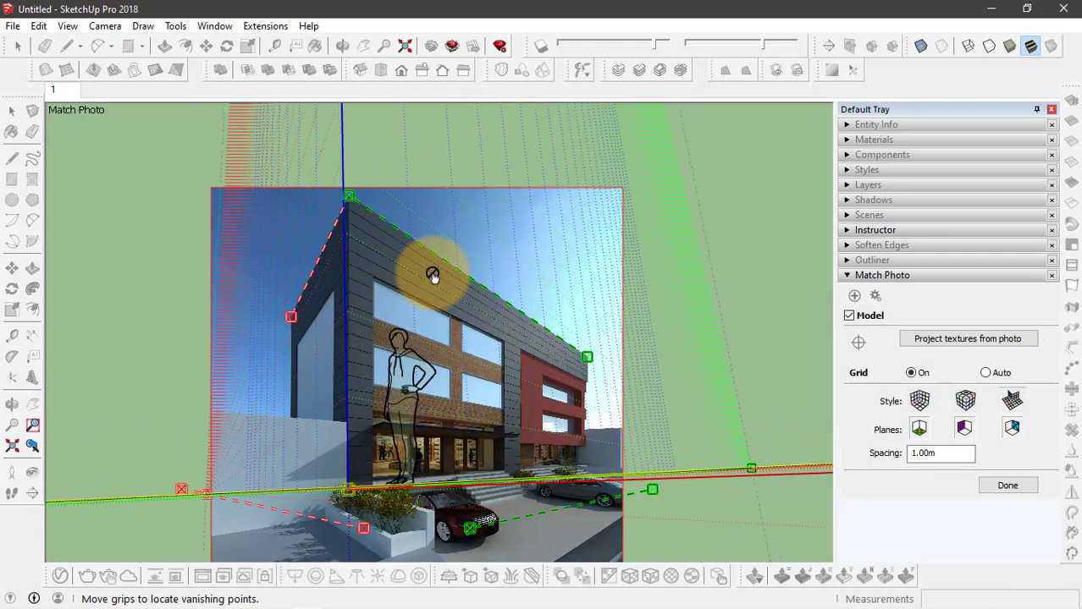
pyautogui.scroll(-2, 314, 403)
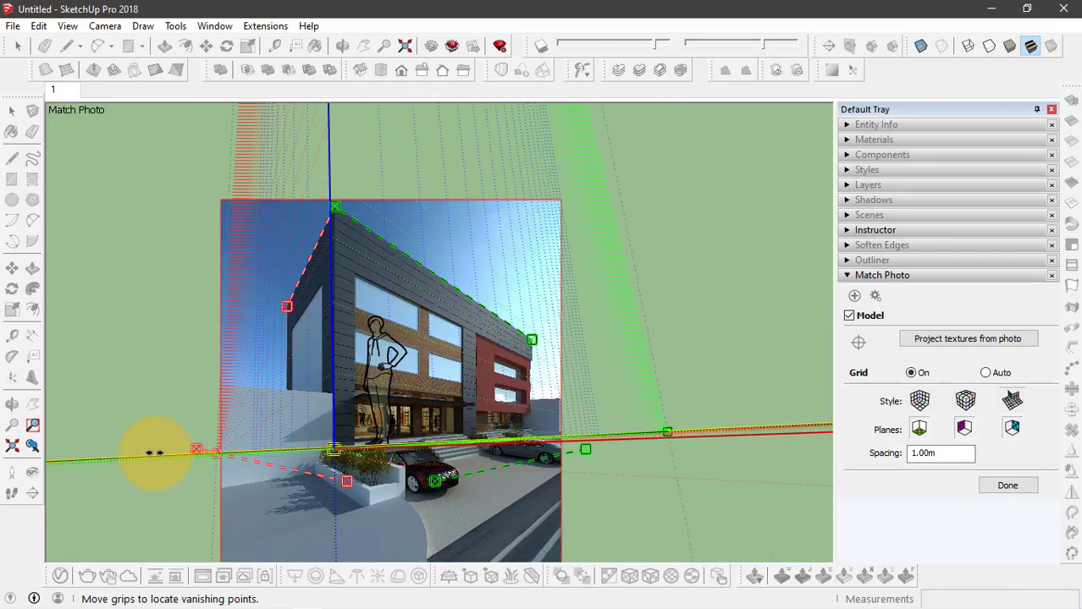
pyautogui.scroll(1, 330, 443)
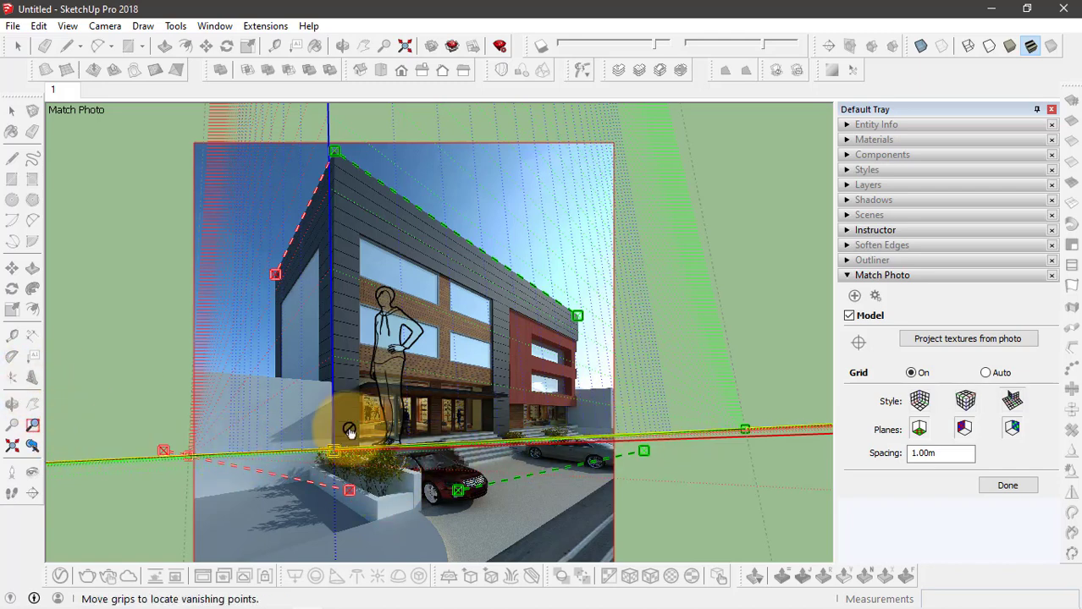
pyautogui.scroll(1, 349, 433)
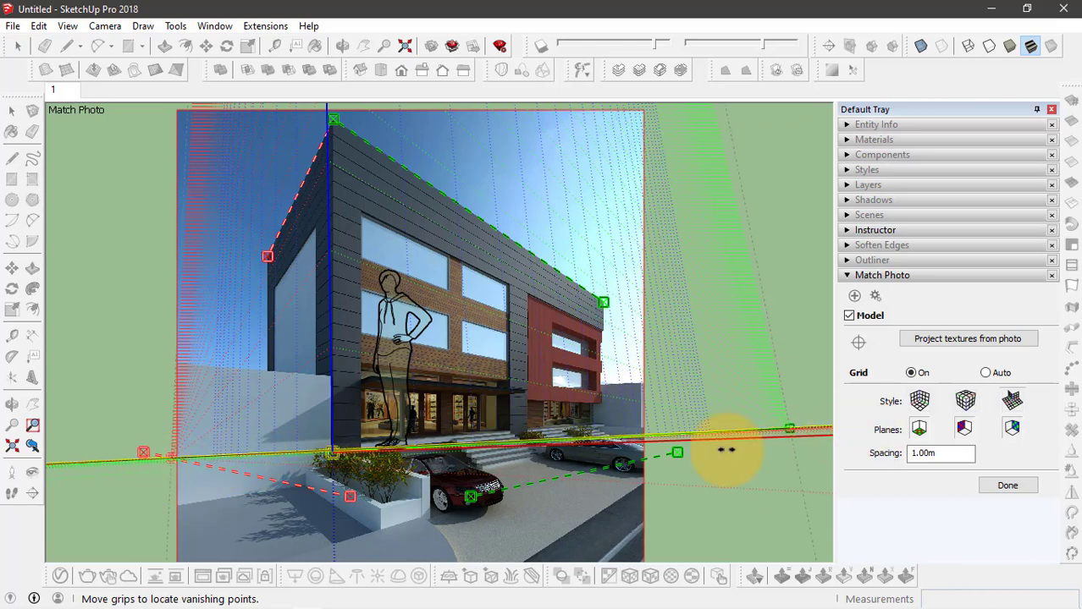
pyautogui.scroll(2, 304, 486)
pyautogui.scroll(-1, 149, 460)
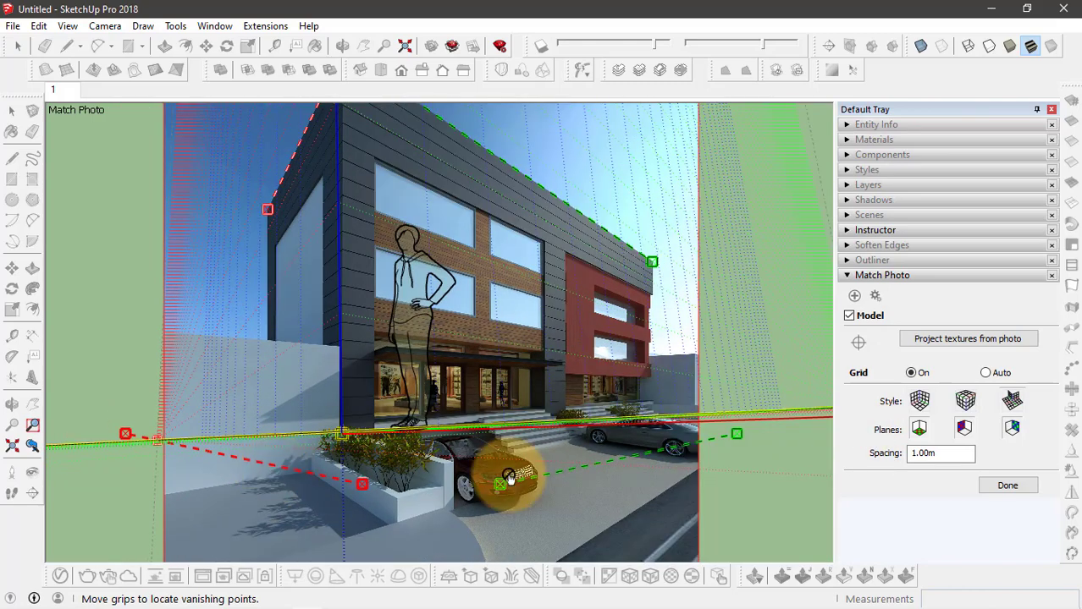
# Align the lower red axis bar with the planter's upper side edge, from its near corner back to its rear corner
pyautogui.scroll(2, 244, 464)
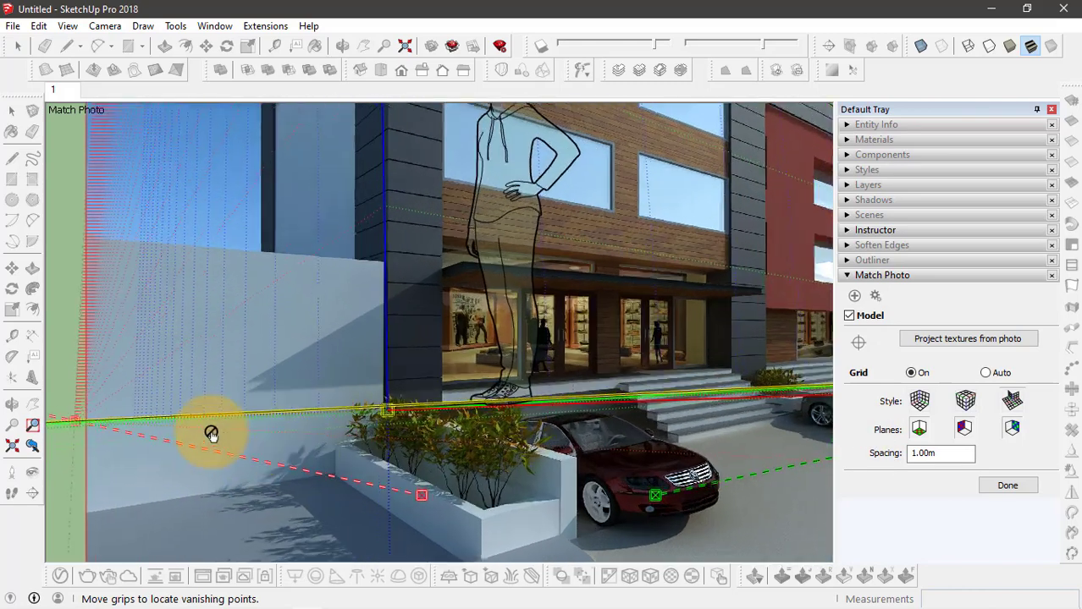
pyautogui.scroll(2, 305, 533)
pyautogui.scroll(1, 601, 462)
pyautogui.moveTo(553, 447); pyautogui.dragTo(711, 517)
pyautogui.scroll(2, 719, 512)
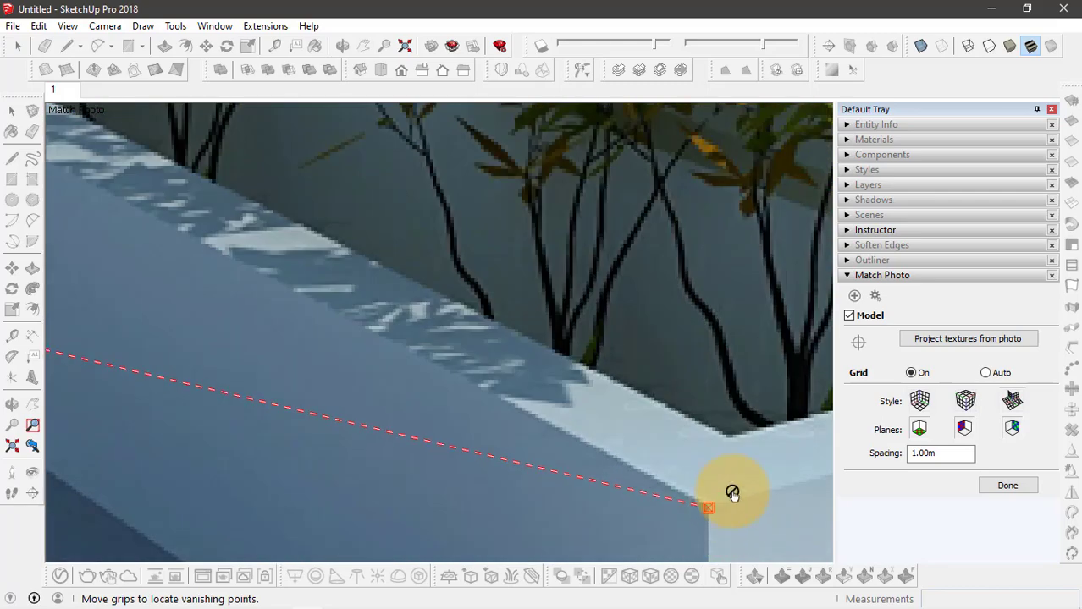
pyautogui.scroll(-3, 719, 495)
pyautogui.moveTo(150, 339); pyautogui.dragTo(535, 374)
pyautogui.scroll(4, 560, 373)
pyautogui.moveTo(364, 379); pyautogui.dragTo(394, 415)
pyautogui.scroll(-5, 258, 384)
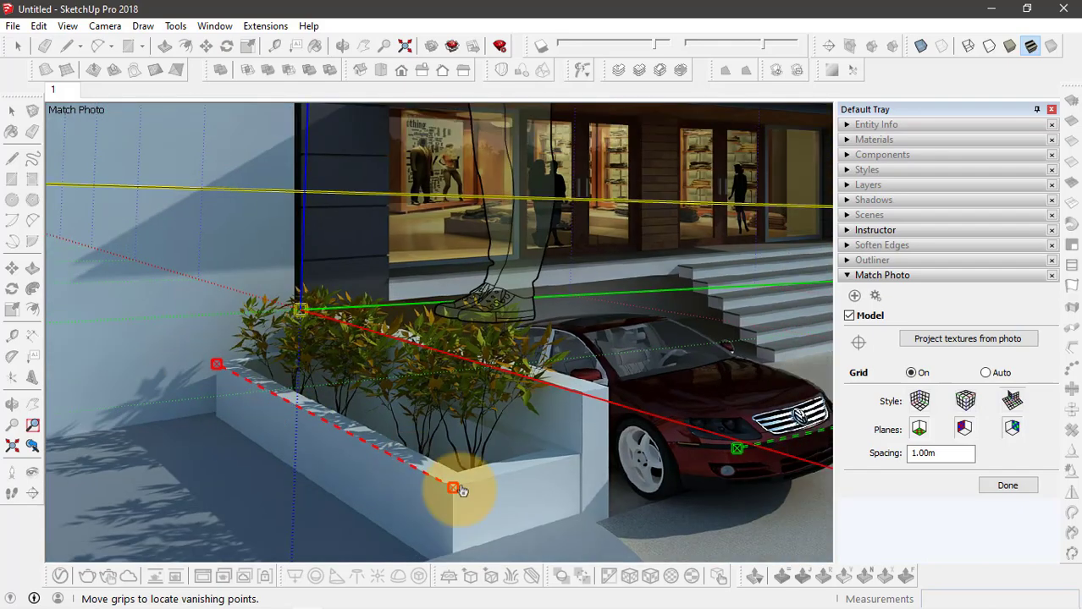
# Align the lower green axis bar with the front facade's base edge, from the axis origin to the platform edge beside the steps
pyautogui.scroll(-3, 298, 463)
pyautogui.scroll(1, 322, 382)
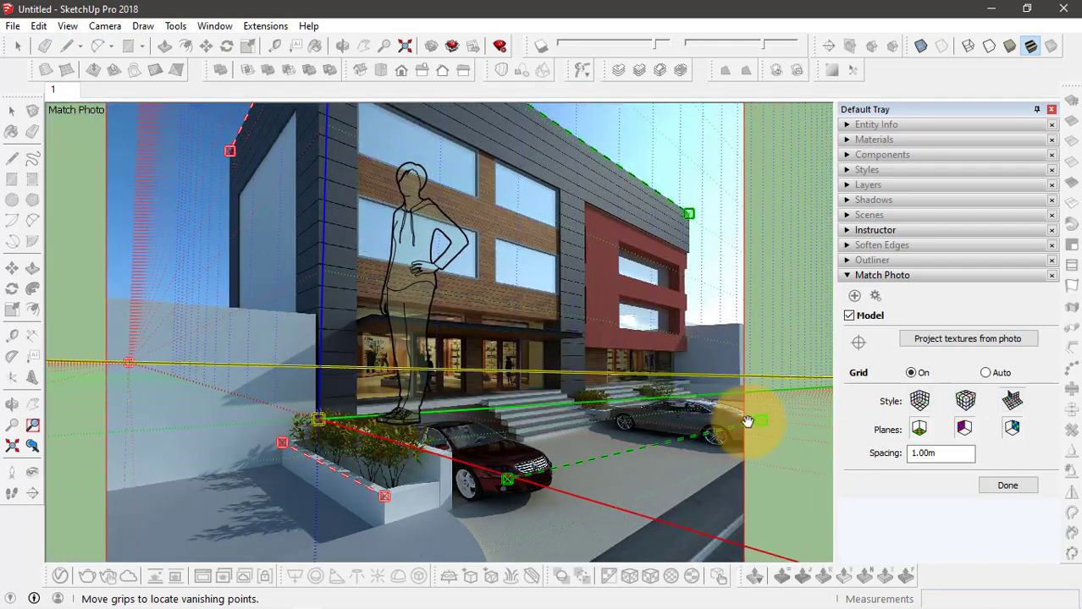
pyautogui.moveTo(639, 421); pyautogui.dragTo(574, 442)
pyautogui.moveTo(518, 480); pyautogui.dragTo(356, 434)
pyautogui.scroll(5, 326, 436)
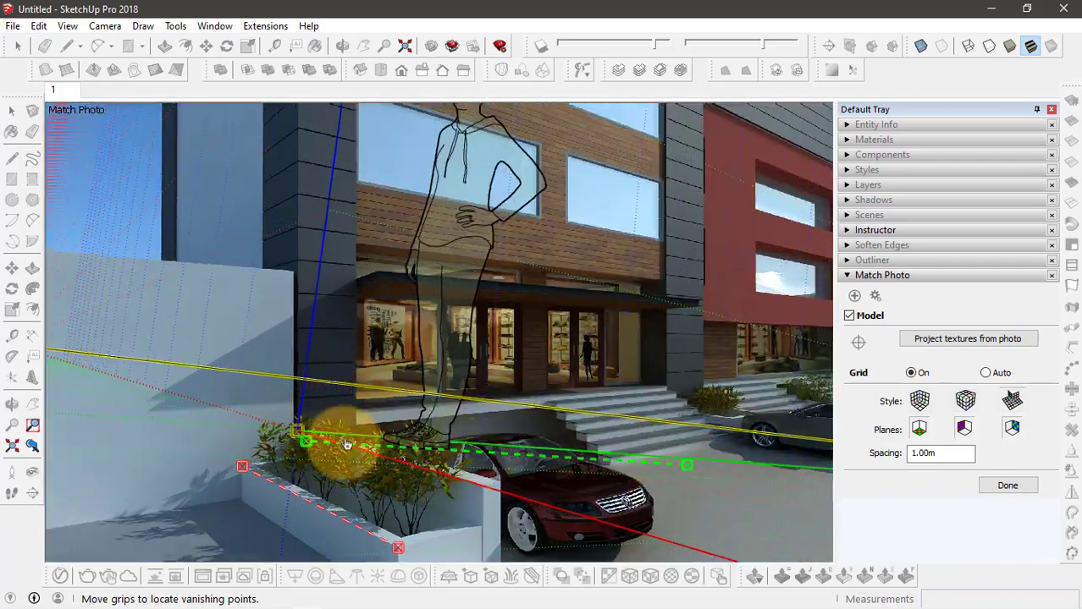
pyautogui.scroll(-5, 261, 392)
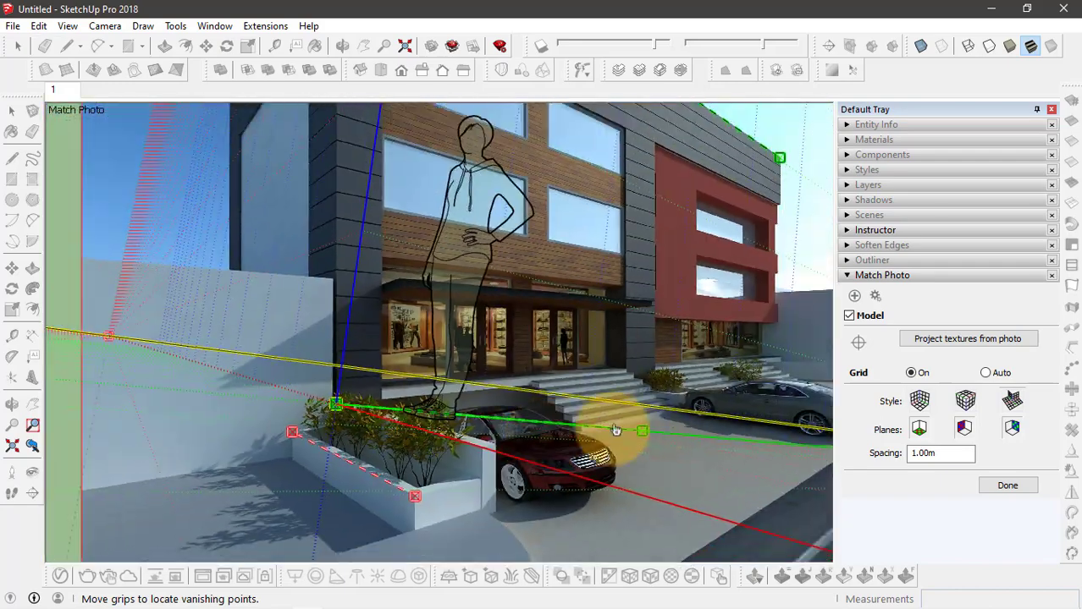
pyautogui.scroll(6, 514, 382)
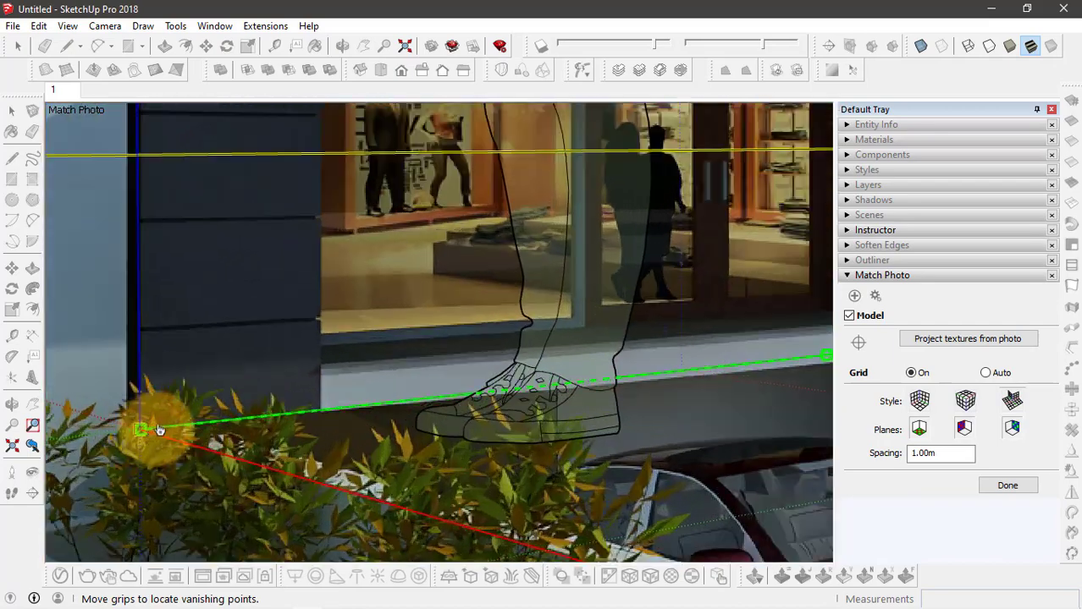
pyautogui.moveTo(159, 430); pyautogui.dragTo(676, 388)
pyautogui.scroll(-6, 680, 386)
pyautogui.scroll(3, 360, 356)
pyautogui.scroll(-5, 364, 398)
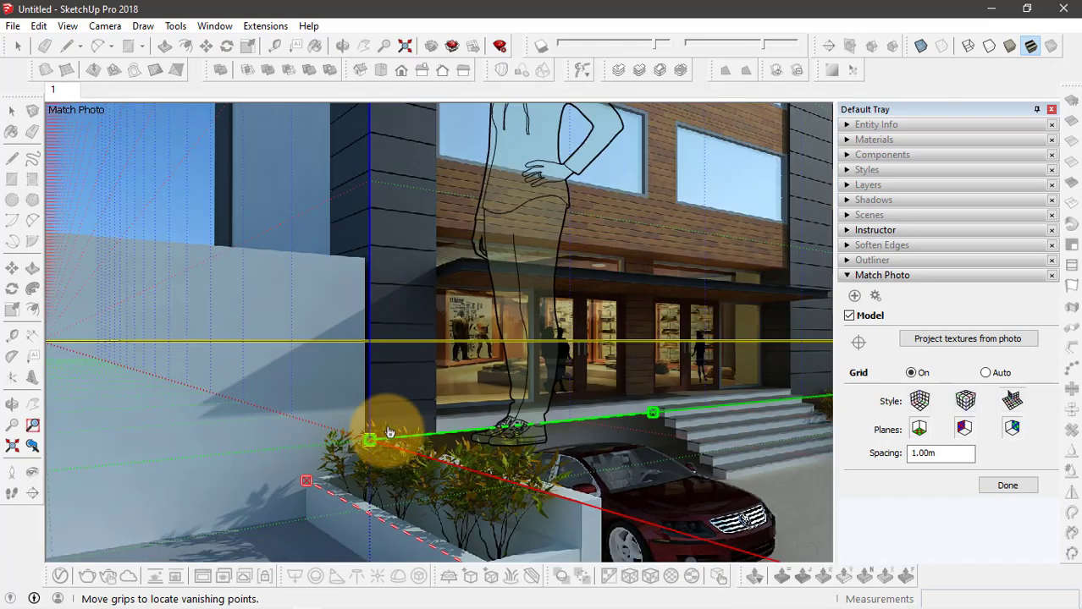
# Check the blue axis against the building's near vertical corner up to the roof, and finish editing the matched photo
pyautogui.scroll(2, 362, 162)
pyautogui.scroll(2, 403, 207)
pyautogui.scroll(-4, 369, 425)
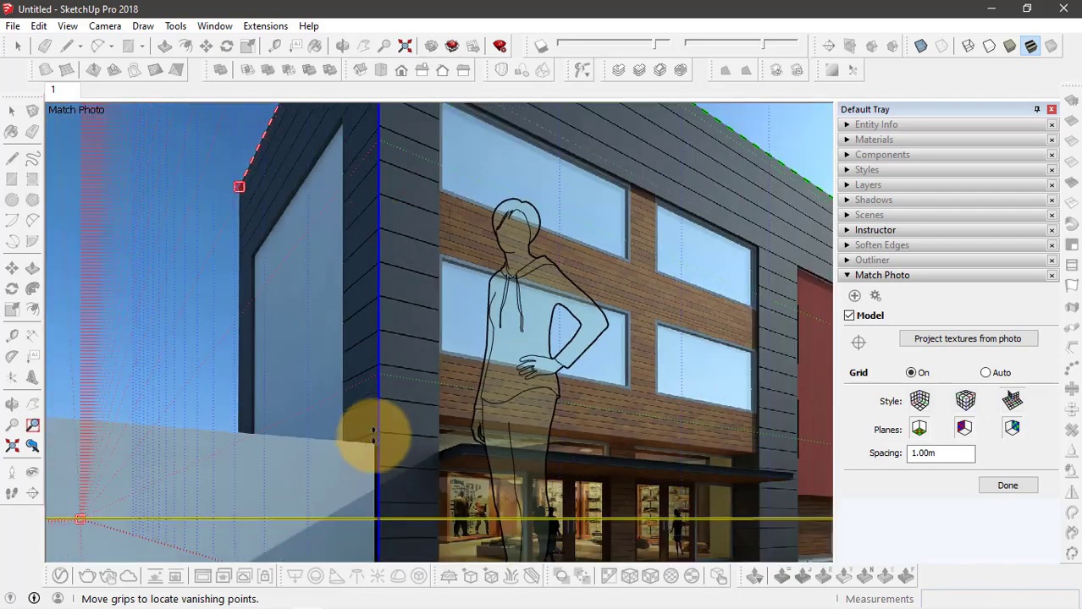
pyautogui.scroll(-3, 372, 289)
pyautogui.scroll(5, 380, 106)
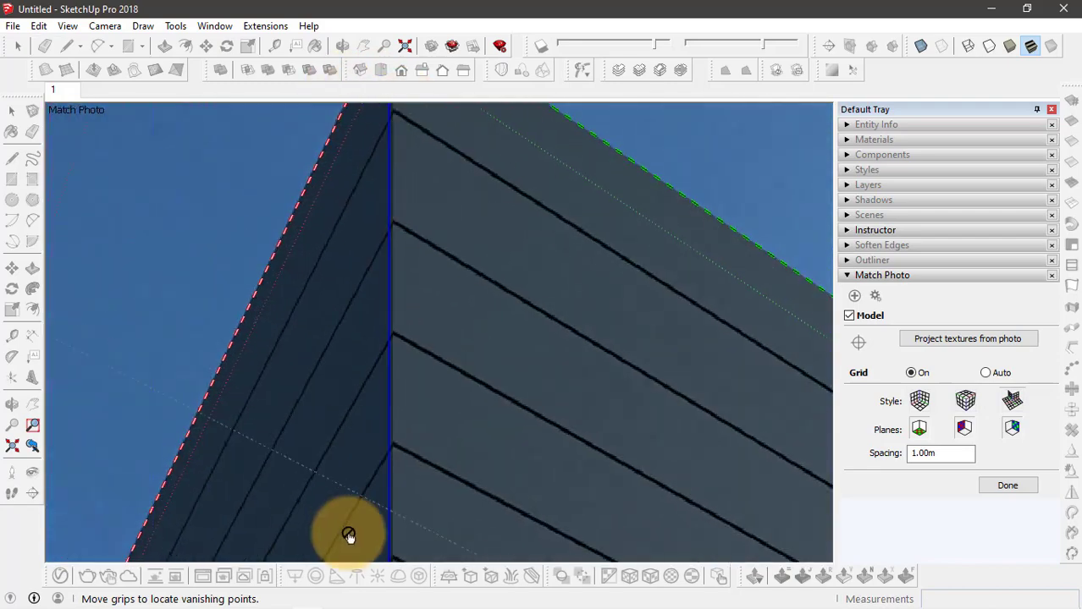
pyautogui.scroll(-2, 349, 533)
pyautogui.scroll(3, 372, 253)
pyautogui.scroll(3, 377, 258)
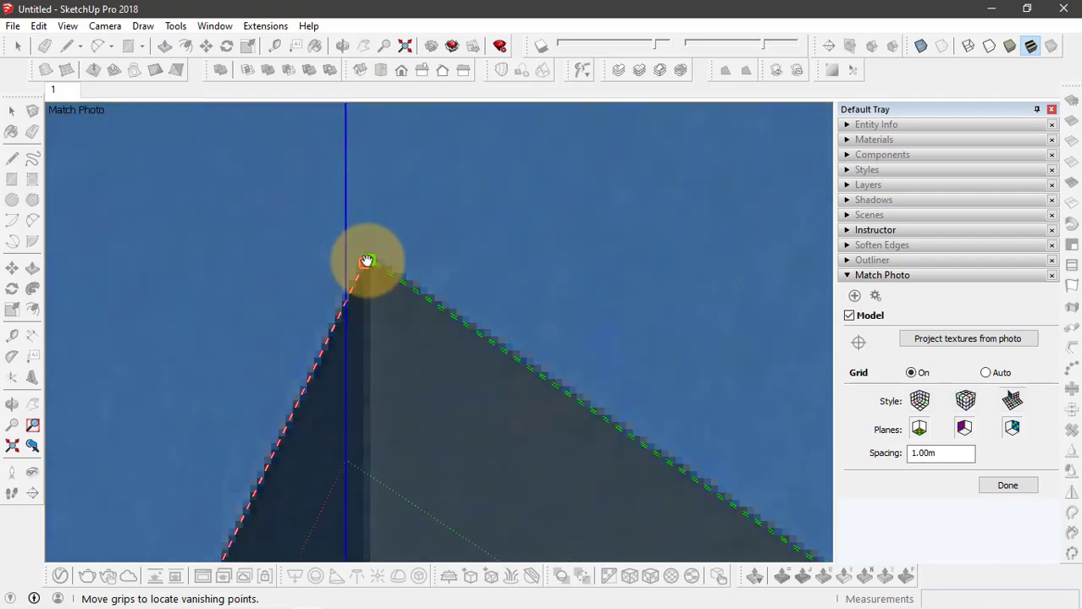
pyautogui.scroll(-5, 366, 261)
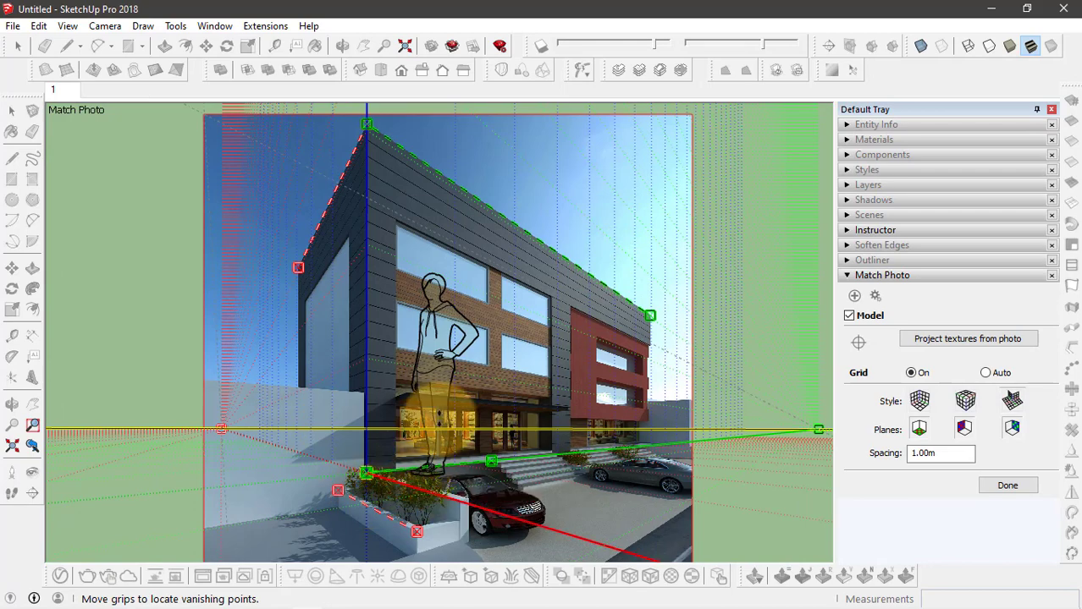
pyautogui.click(1004, 489)
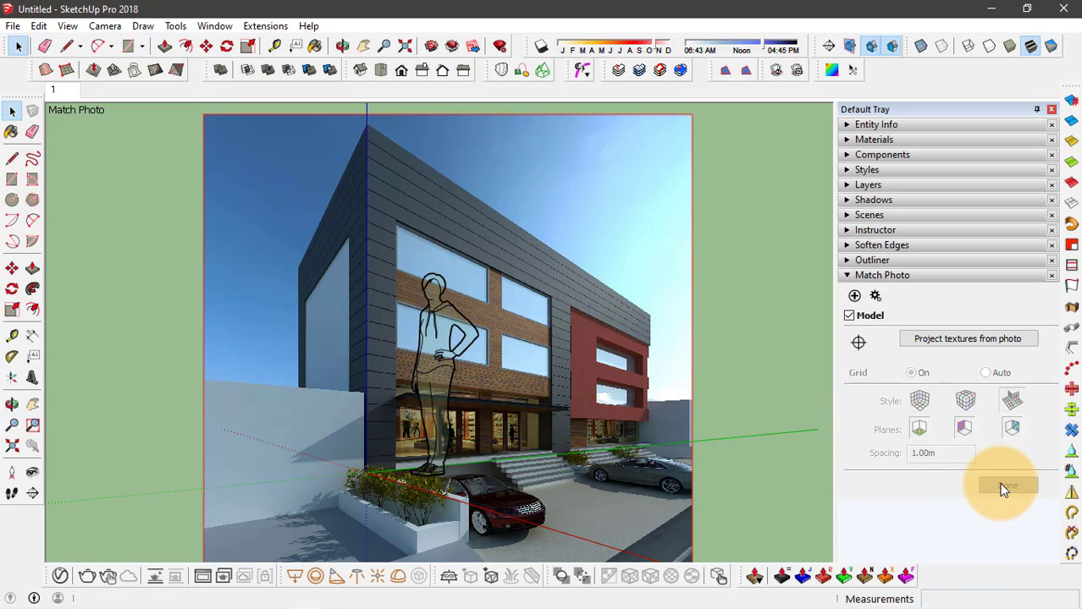
# Show the scenes list, orbit away from the matched photo view and look up the camera's field of view
pyautogui.click(869, 215)
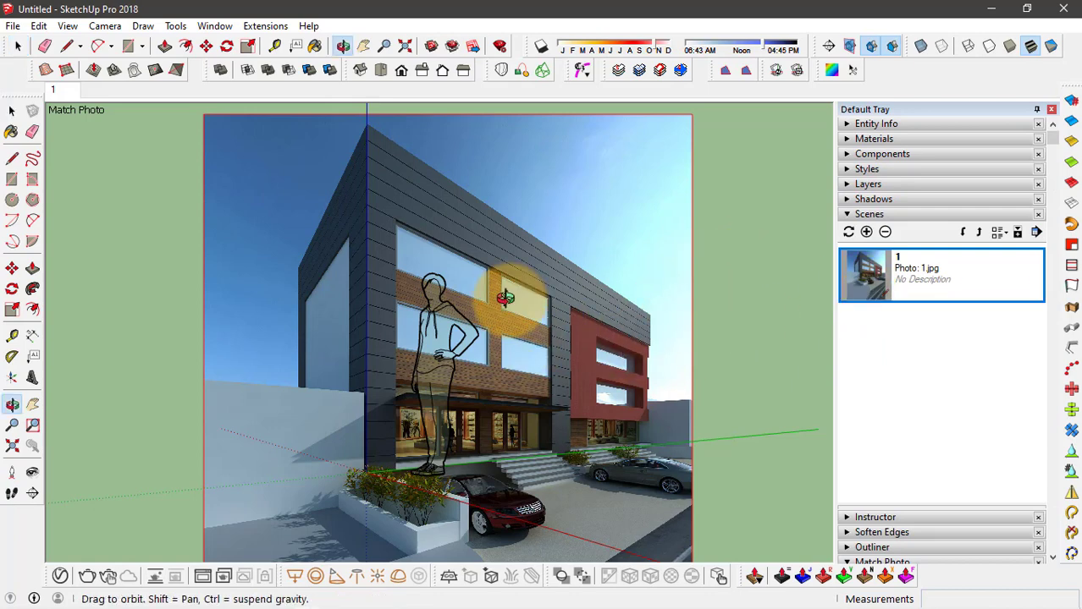
pyautogui.press('o')
pyautogui.moveTo(507, 295); pyautogui.dragTo(565, 517)
pyautogui.moveTo(557, 463); pyautogui.dragTo(560, 392)
pyautogui.press('space')
pyautogui.click(77, 28)
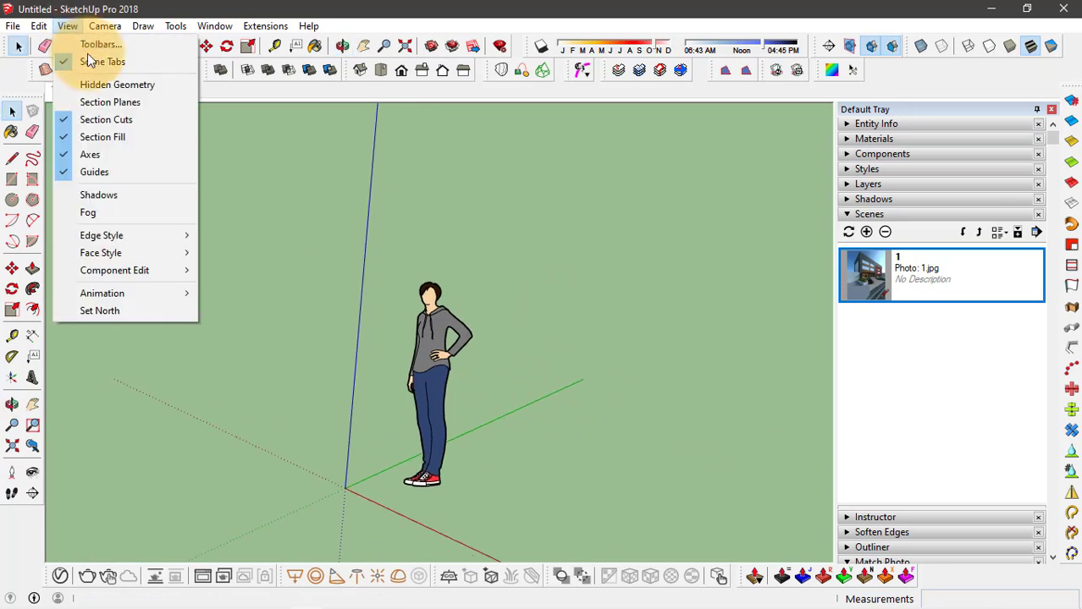
pyautogui.moveTo(105, 28)
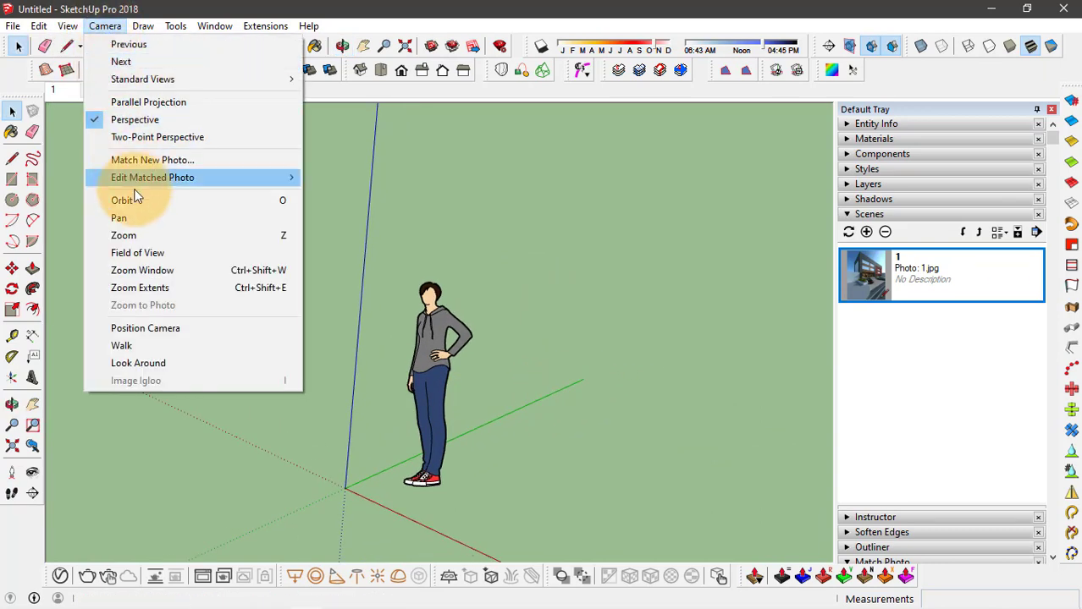
pyautogui.click(167, 253)
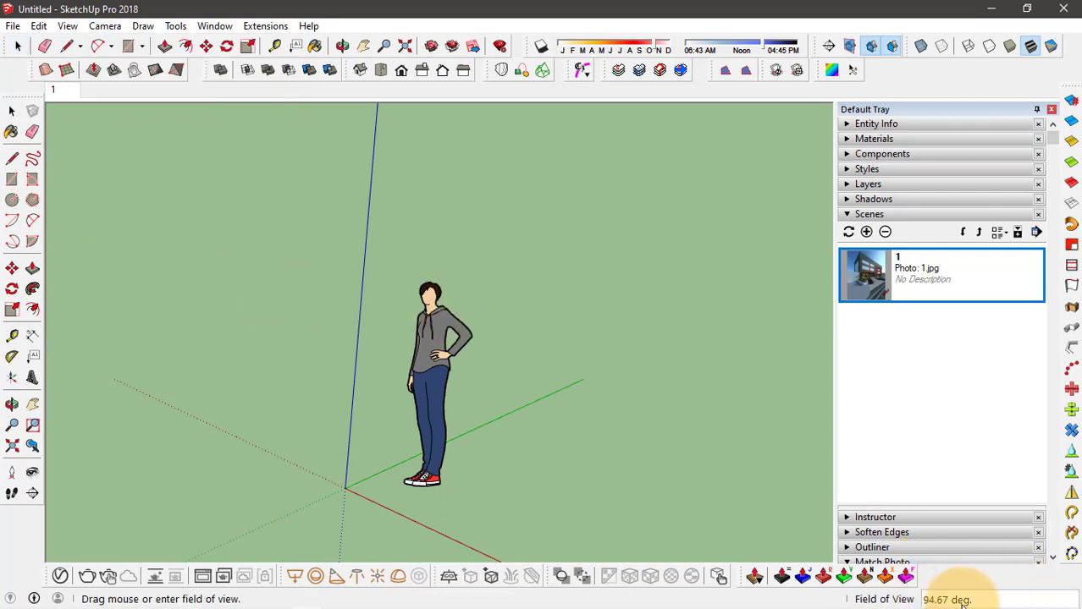
# Return to the matched photo scene and delete the standing scale figure
pyautogui.doubleClick(926, 294)
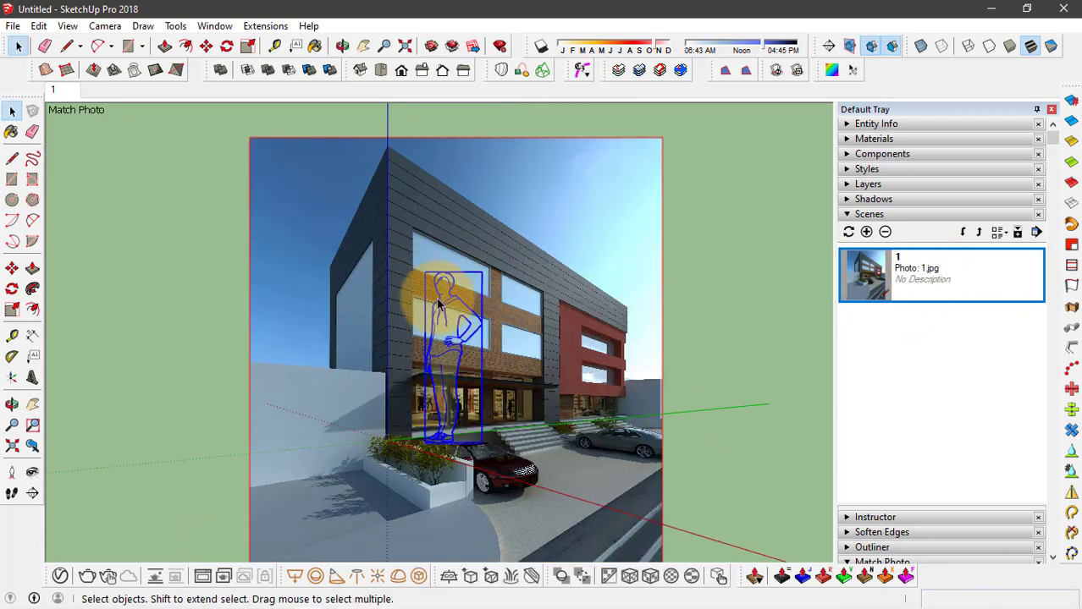
pyautogui.scroll(-1, 446, 182)
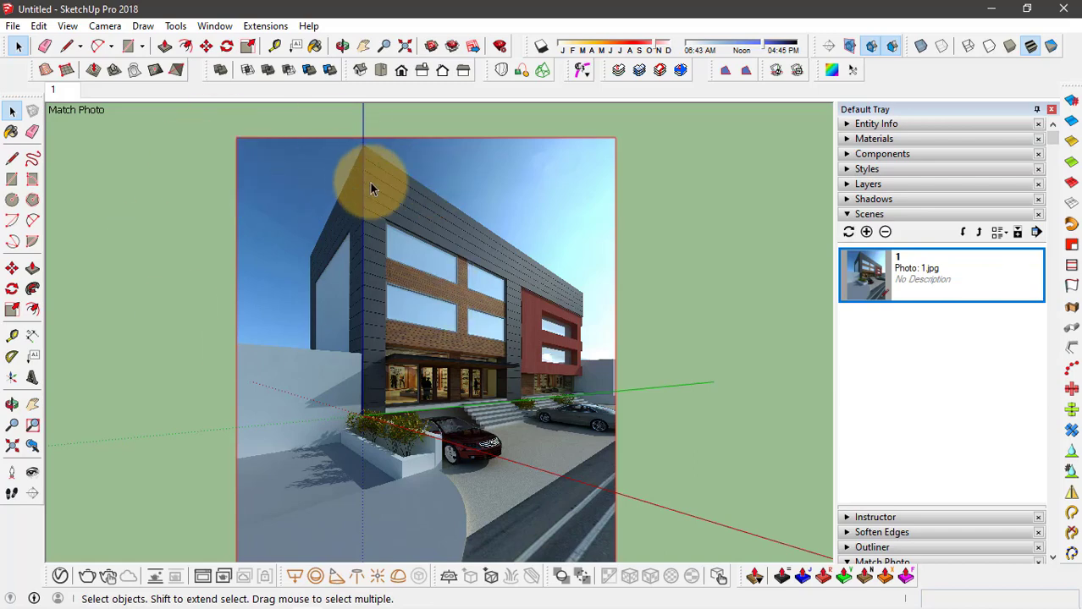
# Draw a vertical rectangle about 6.95 m by 3.07 m over the front facade, from the origin to the far roof corner
pyautogui.scroll(1, 394, 267)
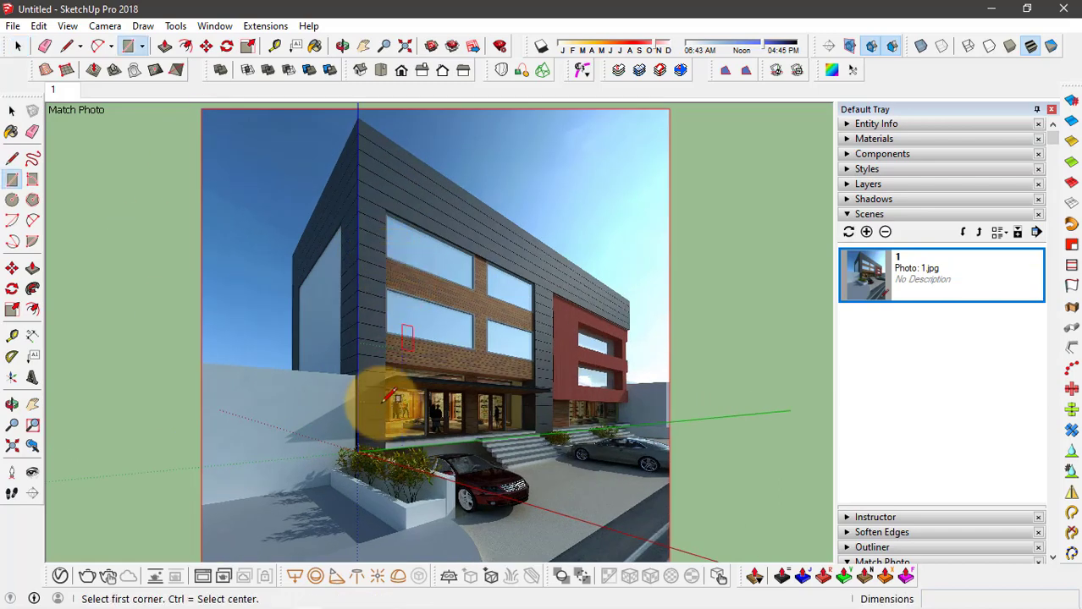
pyautogui.scroll(4, 370, 442)
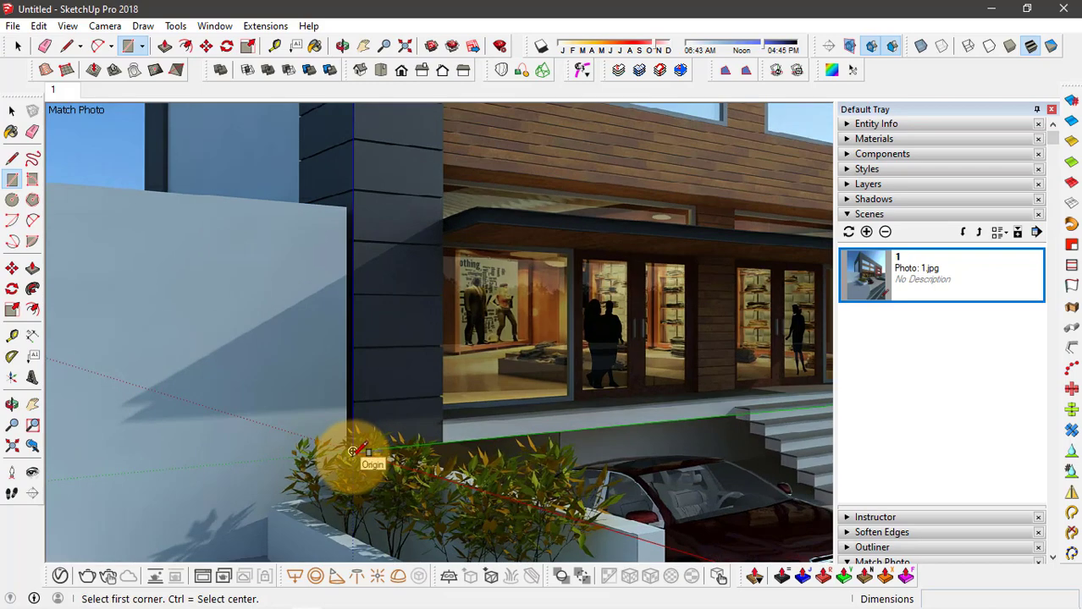
pyautogui.click(352, 451)
pyautogui.scroll(-5, 321, 449)
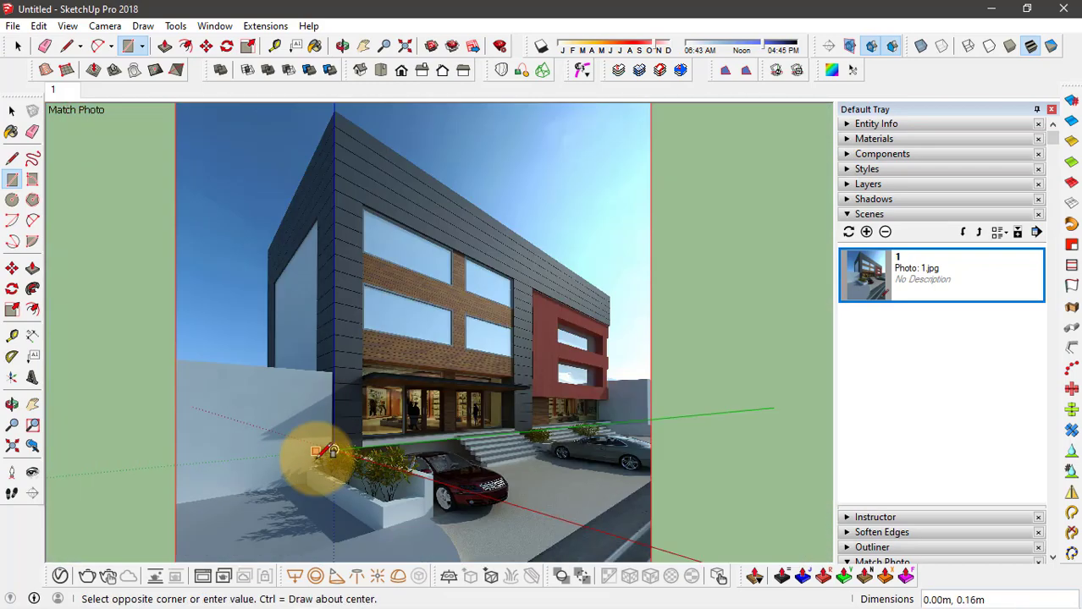
pyautogui.scroll(1, 496, 323)
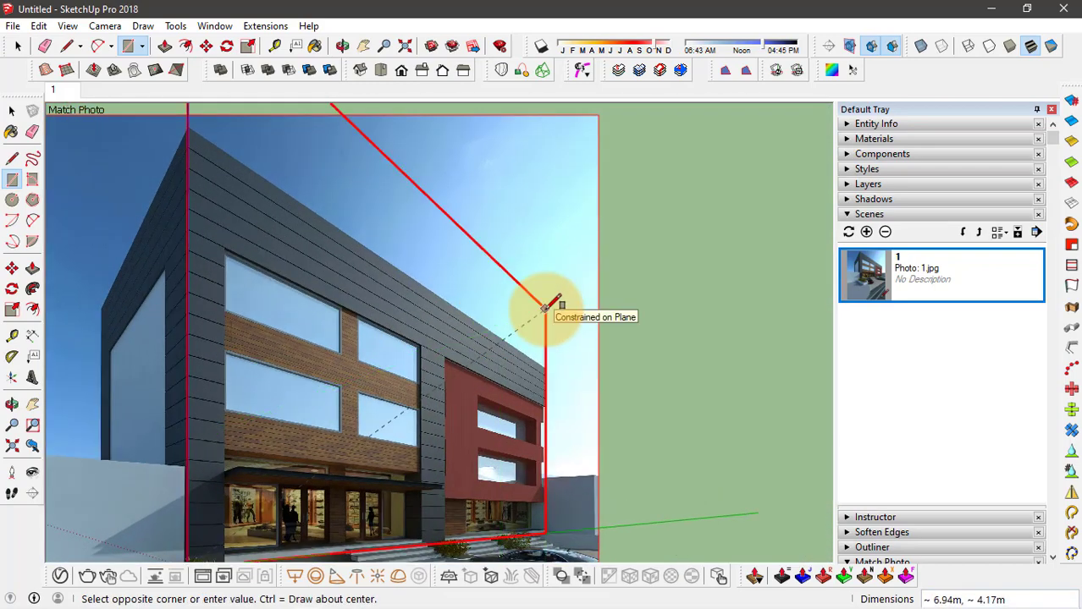
pyautogui.scroll(5, 550, 358)
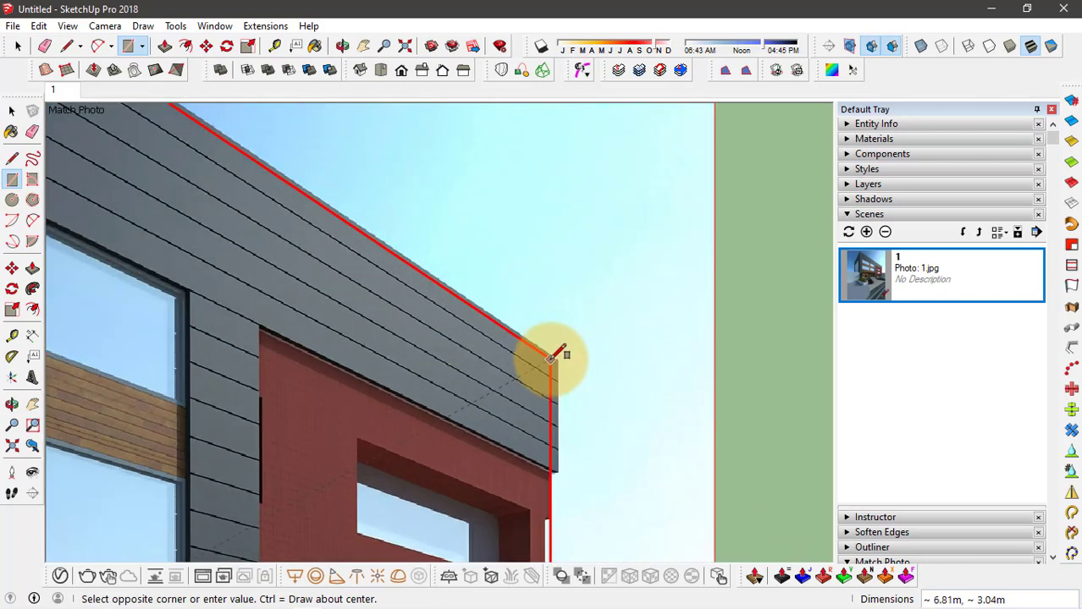
pyautogui.scroll(2, 559, 362)
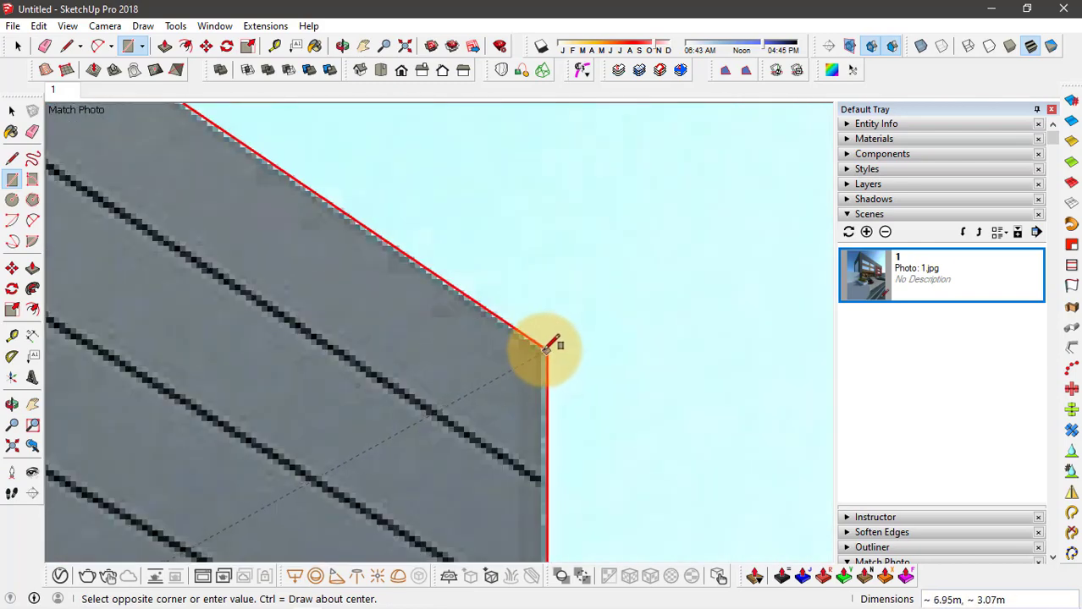
pyautogui.click(543, 349)
pyautogui.scroll(-8, 593, 313)
pyautogui.press('space')
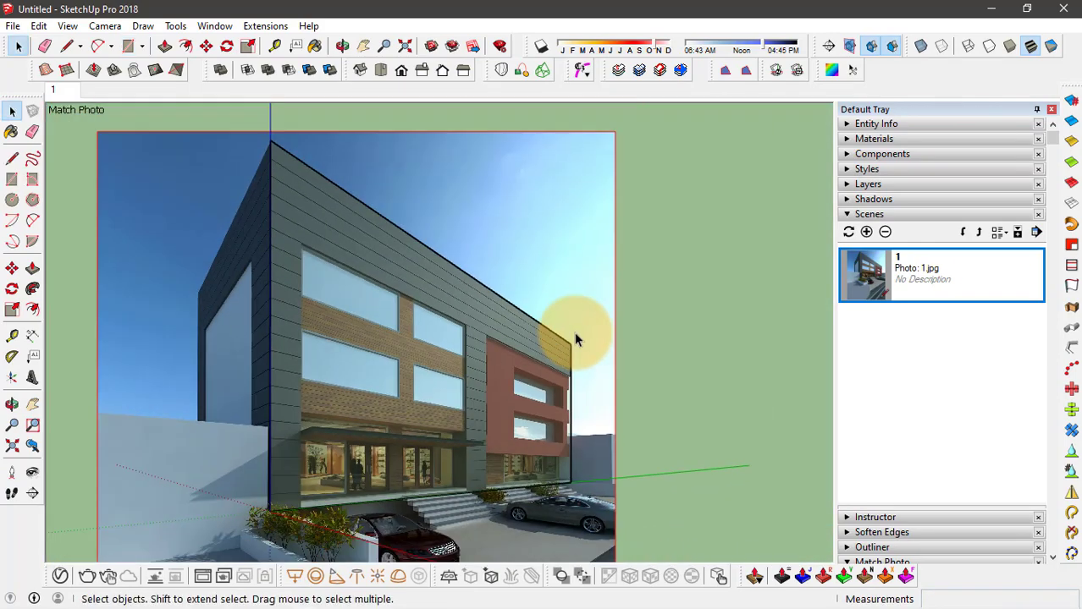
# Draw the side facade's roof edge, about 2.9 m long, from the near top corner, and its rear vertical edge down past the base
pyautogui.scroll(6, 328, 169)
pyautogui.press('l')
pyautogui.scroll(4, 410, 145)
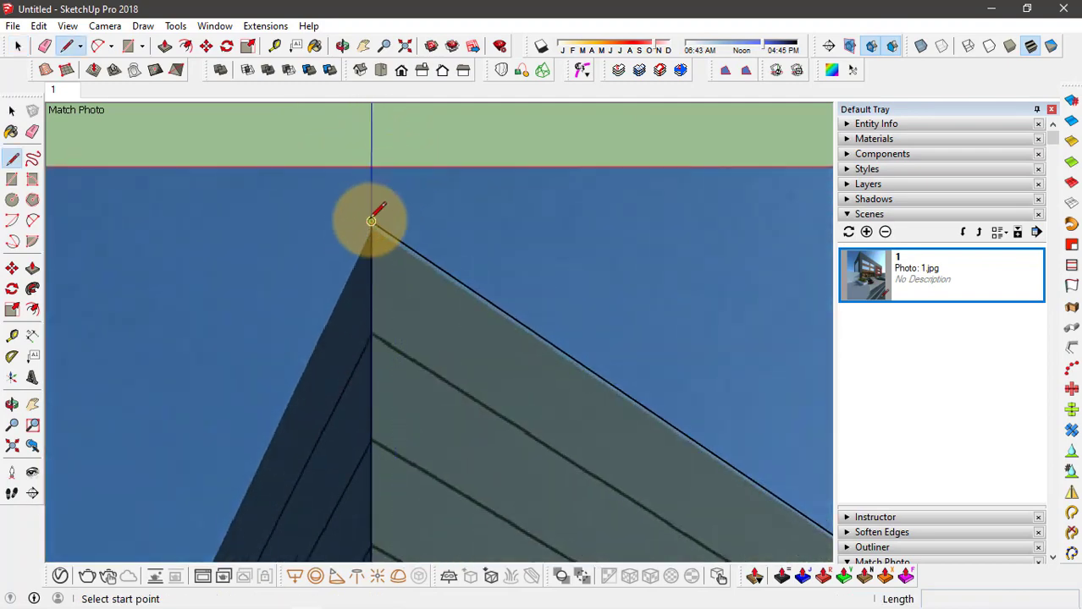
pyautogui.scroll(-3, 474, 137)
pyautogui.scroll(-3, 348, 321)
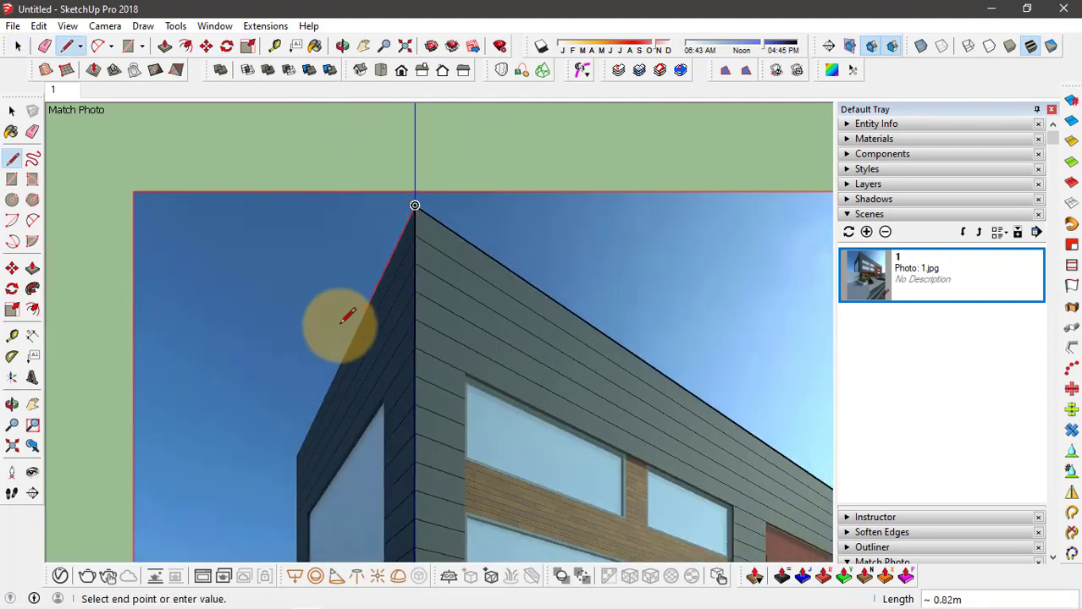
pyautogui.scroll(8, 430, 218)
pyautogui.scroll(5, 337, 373)
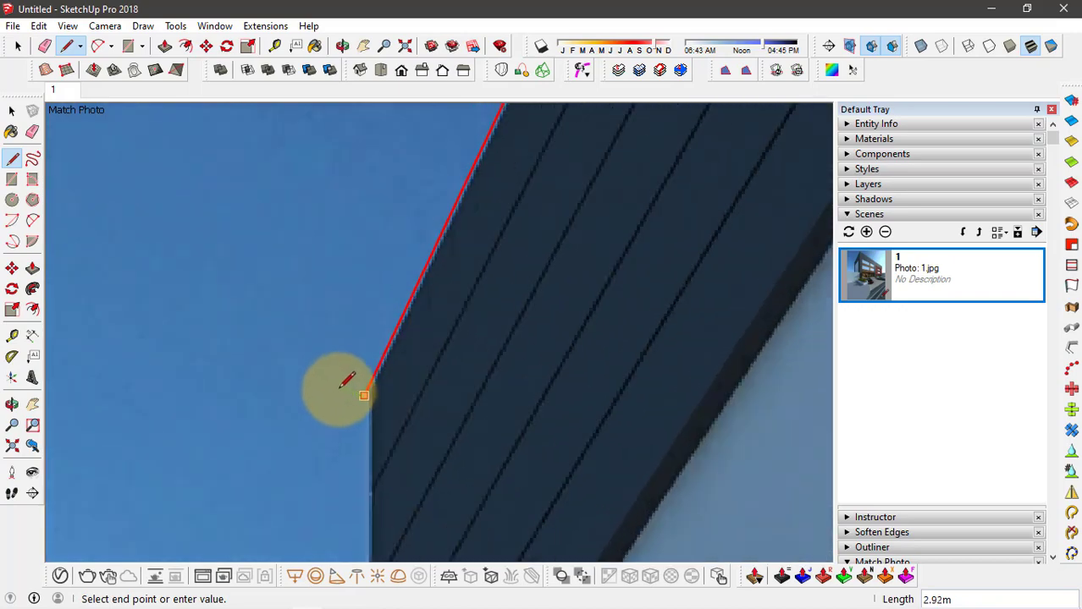
pyautogui.click(391, 400)
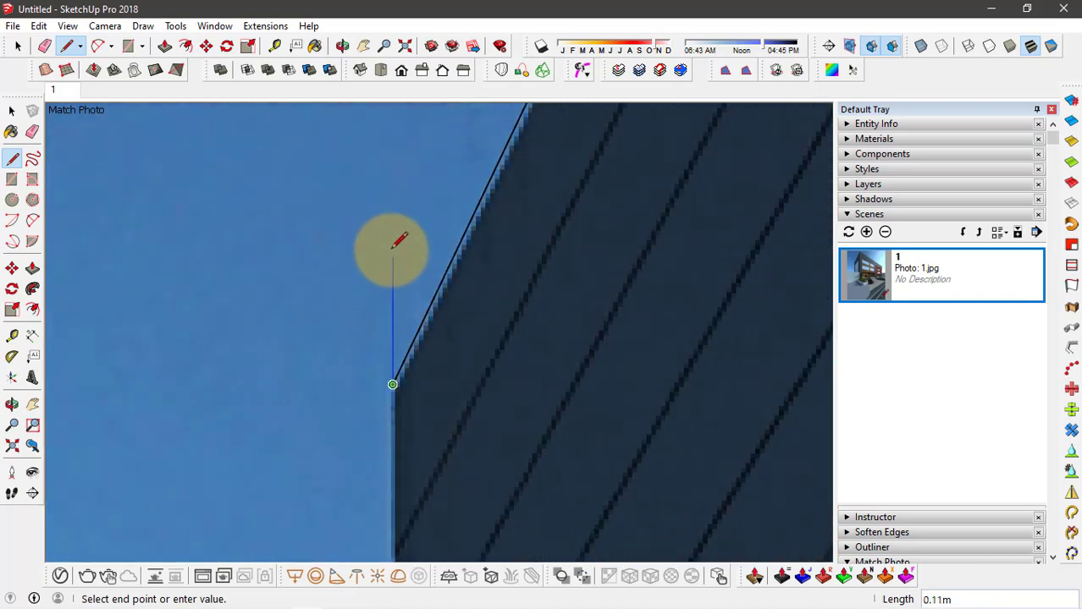
pyautogui.scroll(-10, 393, 195)
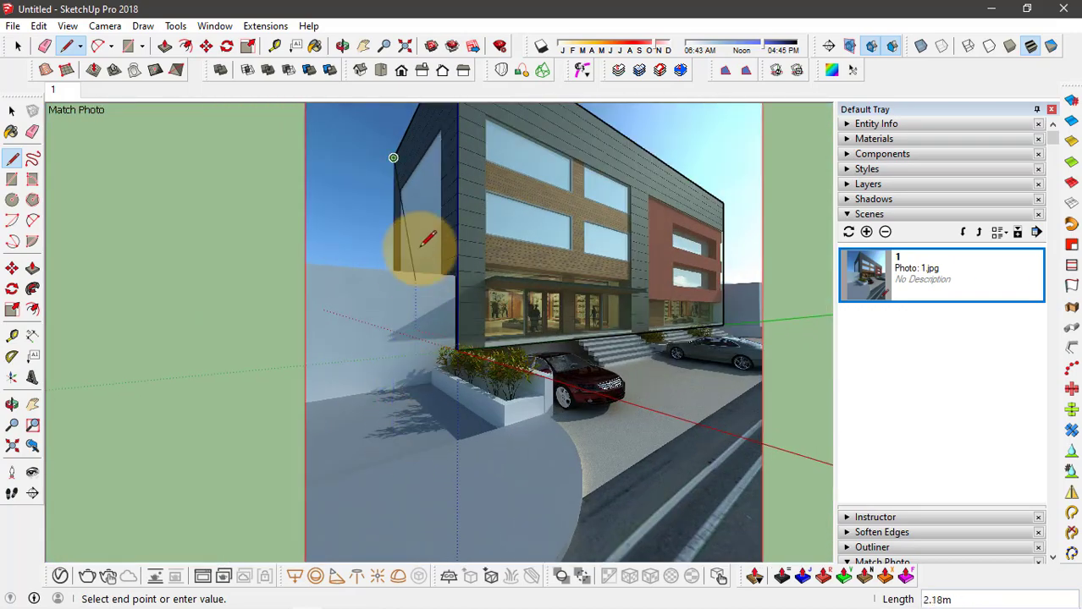
pyautogui.press('Escape')
# Draw the side facade's base edge from the origin along the red axis, and erase the line ends overhanging the rear lower corner
pyautogui.scroll(4, 422, 305)
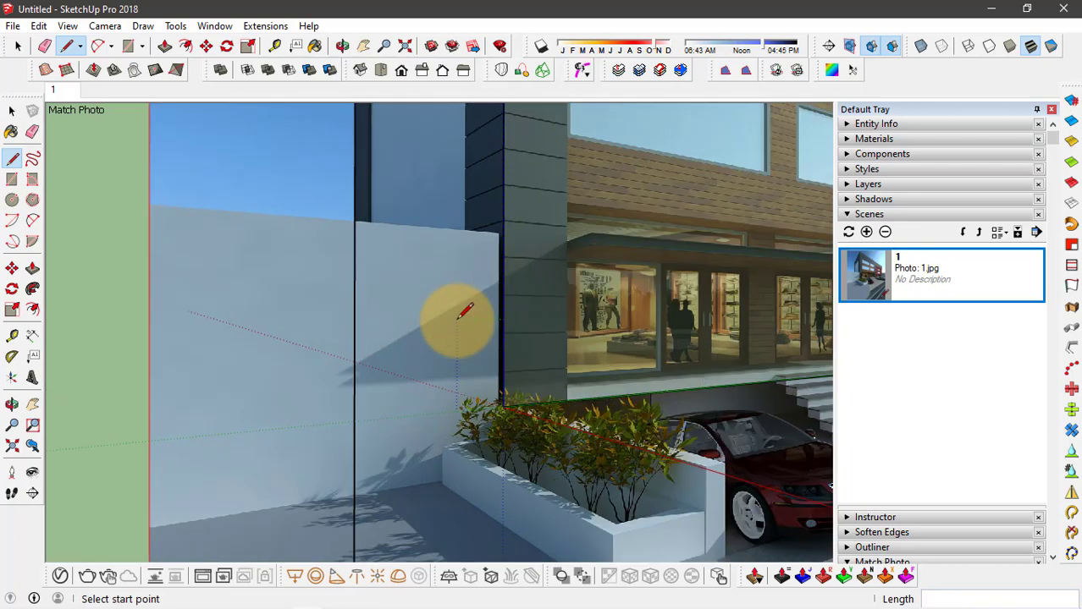
pyautogui.scroll(2, 505, 389)
pyautogui.click(504, 410)
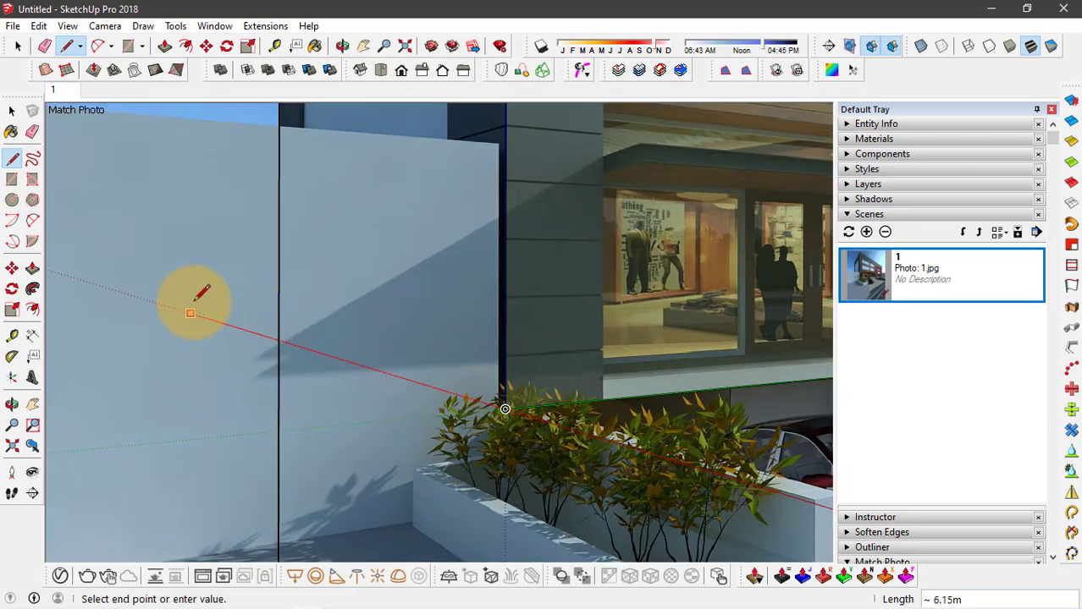
pyautogui.click(211, 315)
pyautogui.scroll(-3, 241, 315)
pyautogui.press('e')
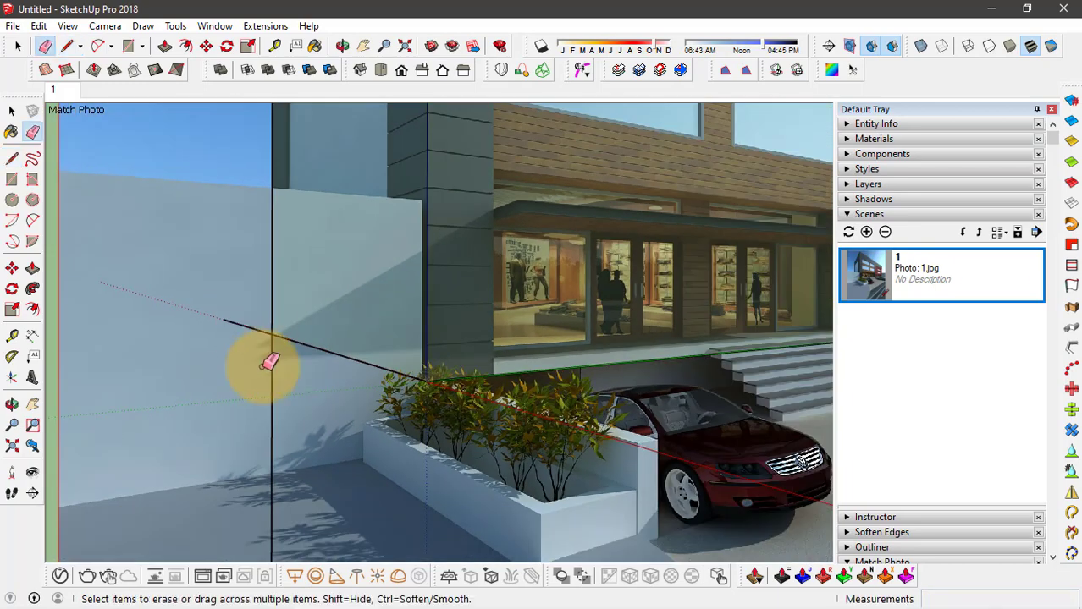
pyautogui.press('space')
pyautogui.scroll(-3, 294, 234)
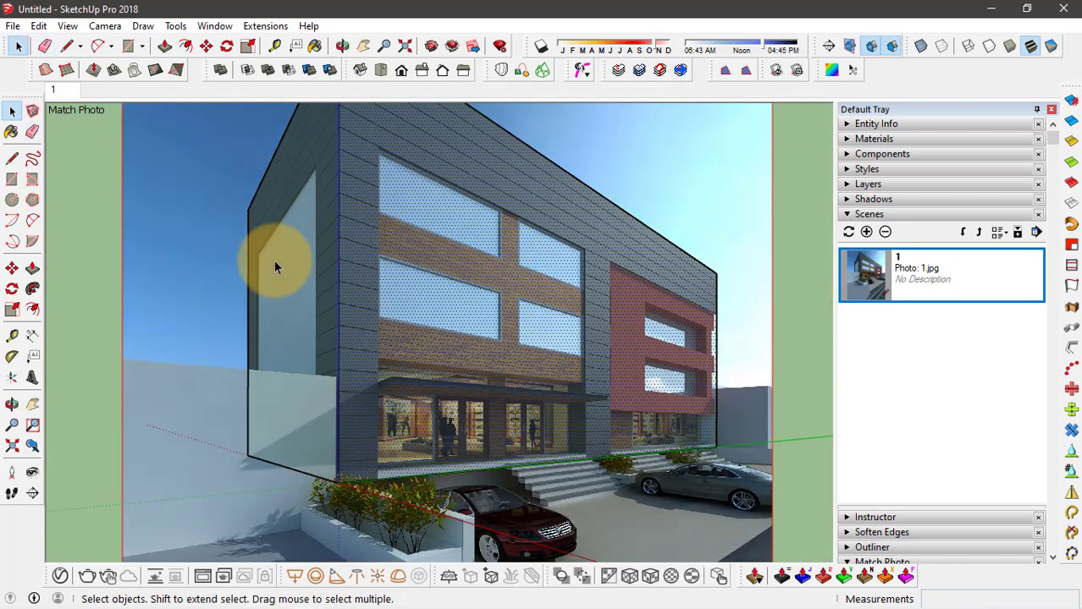
# Complete the roof outline with a rear edge along the green axis and a far end edge, and erase the overhanging line end
pyautogui.scroll(-1, 386, 342)
pyautogui.moveTo(647, 237); pyautogui.dragTo(413, 271, button='middle')
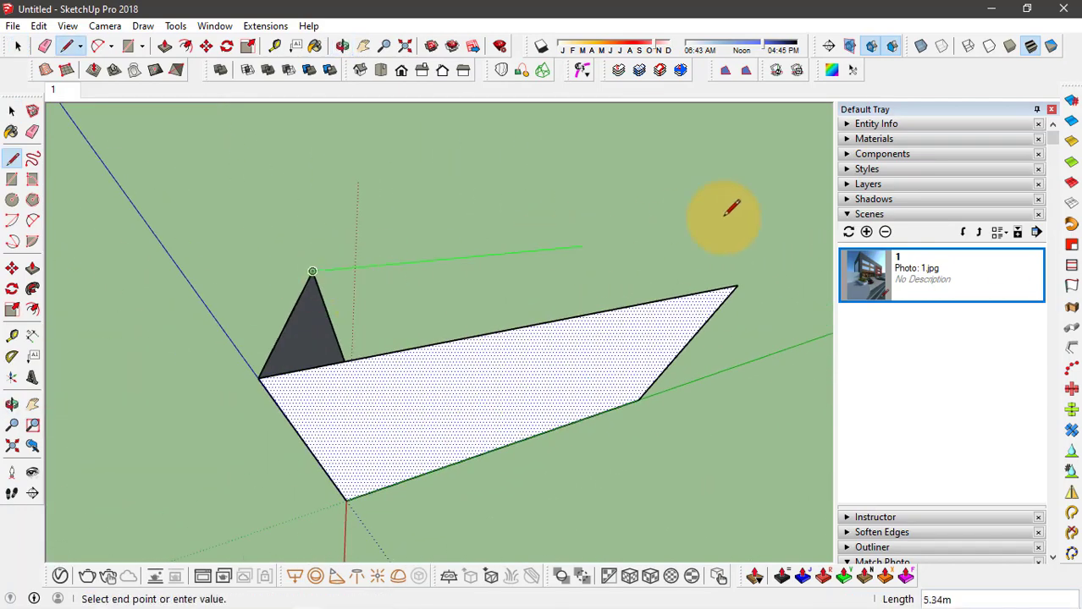
pyautogui.moveTo(785, 216); pyautogui.dragTo(579, 285, button='middle')
pyautogui.click(678, 201)
pyautogui.press('Escape')
pyautogui.click(486, 242)
pyautogui.press('e')
pyautogui.moveTo(550, 251); pyautogui.dragTo(486, 242)
pyautogui.scroll(1, 513, 271)
# Push/Pull the roof face down to base level to turn the traced facades into a solid building block
pyautogui.press('p')
pyautogui.click(507, 280)
pyautogui.moveTo(507, 280); pyautogui.dragTo(475, 320, button='middle')
pyautogui.click(408, 411)
pyautogui.press('space')
pyautogui.moveTo(409, 419); pyautogui.dragTo(411, 273, button='middle')
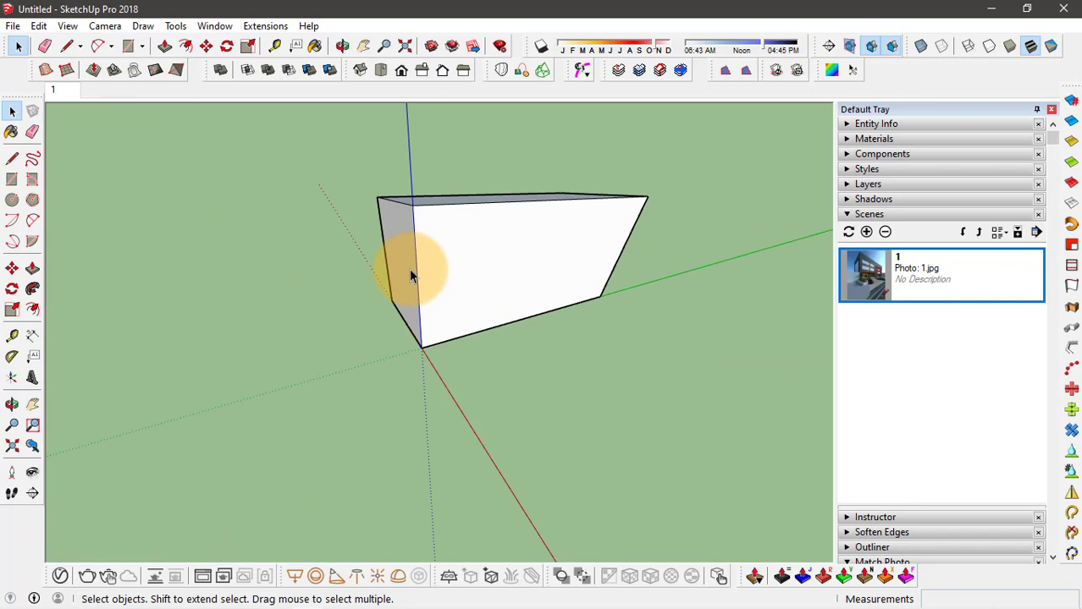
# Return to the matched photo scene and draw a rectangle about 3.57 m by 2.35 m over the red panel, ending at the facade's lower far corner
pyautogui.click(903, 282)
pyautogui.scroll(2, 486, 254)
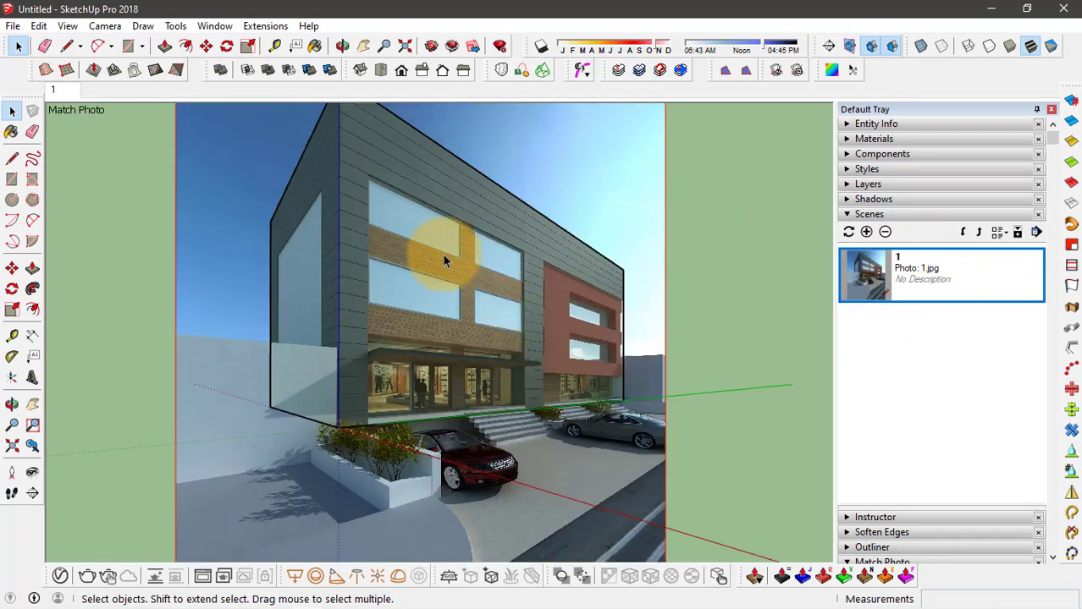
pyautogui.scroll(2, 592, 314)
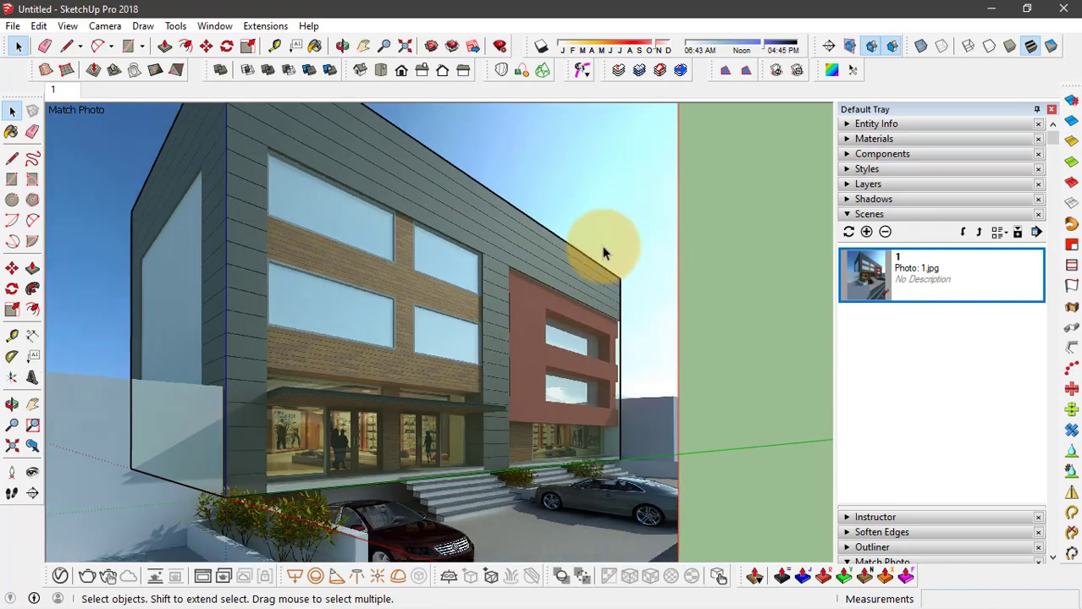
pyautogui.scroll(1, 591, 332)
pyautogui.press('r')
pyautogui.scroll(4, 535, 193)
pyautogui.scroll(1, 393, 190)
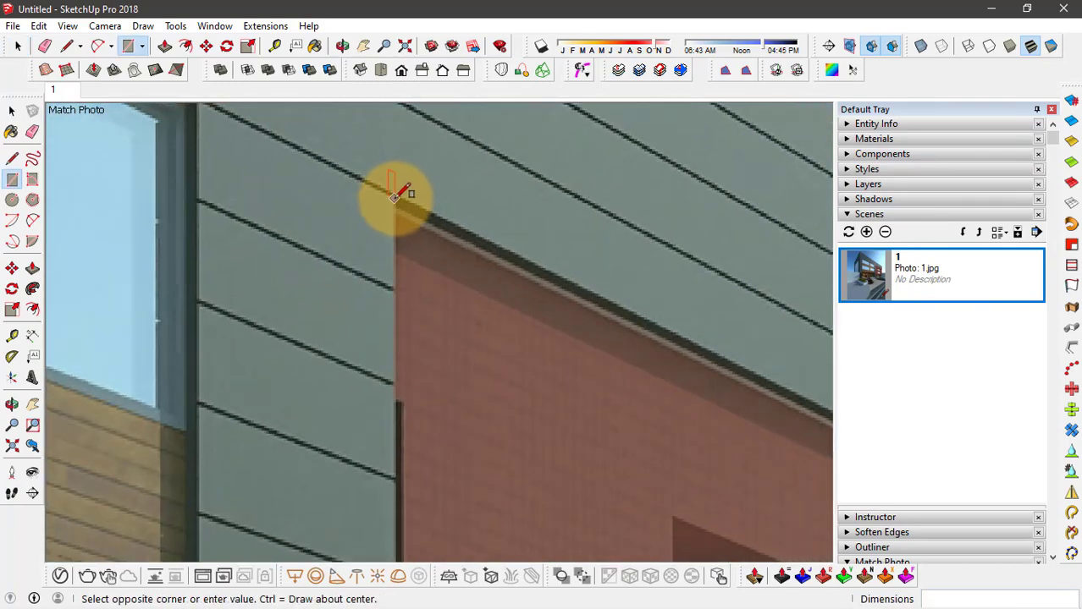
pyautogui.scroll(-5, 424, 195)
pyautogui.scroll(3, 563, 428)
pyautogui.scroll(2, 531, 378)
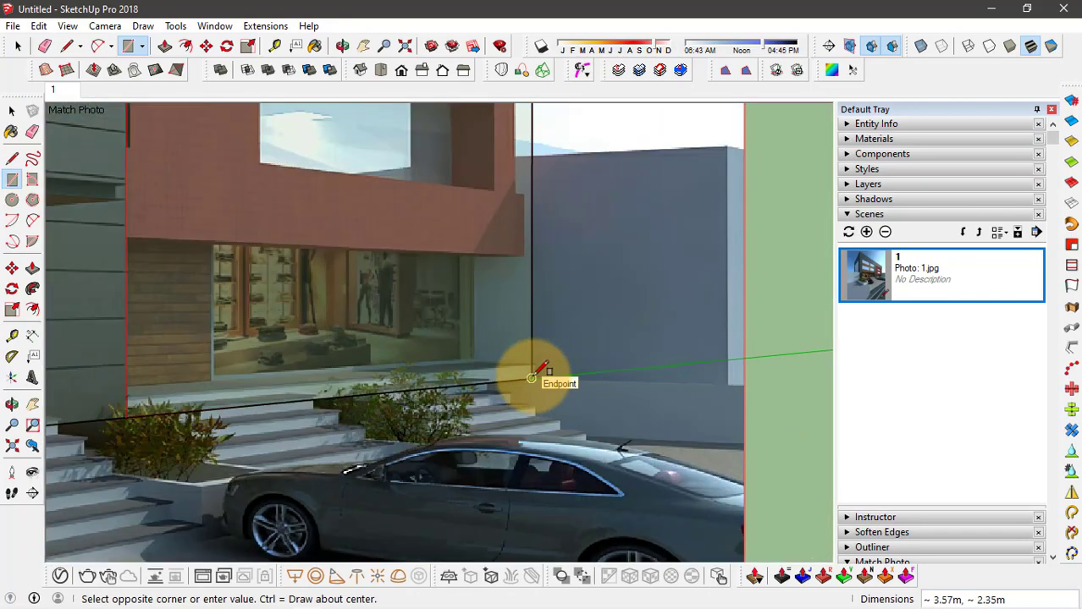
pyautogui.click(531, 378)
pyautogui.press('space')
# Push the red panel's face slightly inward from the front facade
pyautogui.scroll(-4, 515, 416)
pyautogui.scroll(5, 434, 144)
pyautogui.click(385, 257)
pyautogui.scroll(1, 388, 258)
pyautogui.press('p')
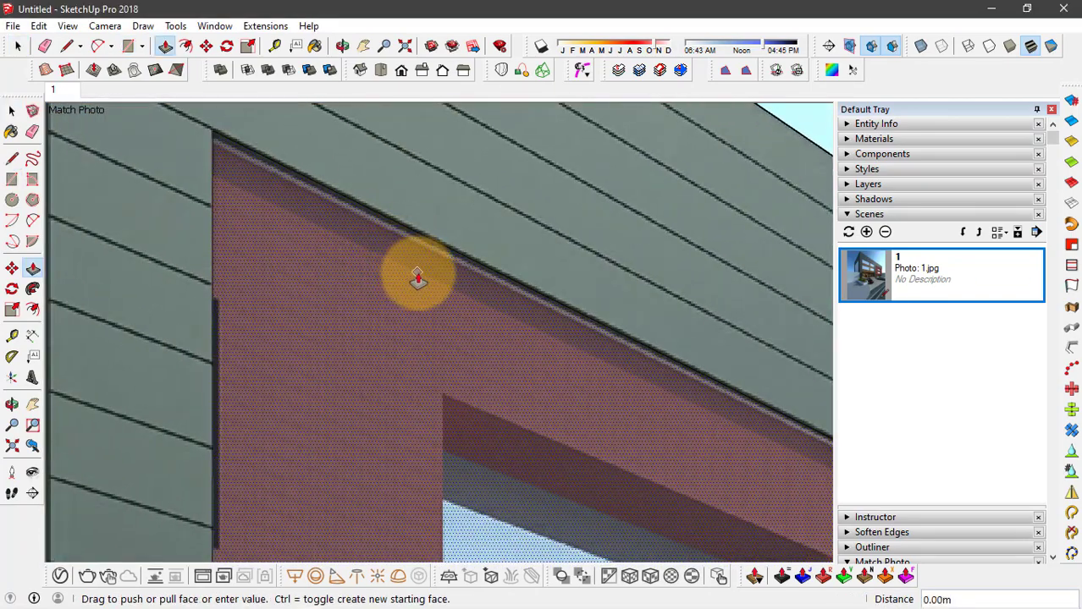
pyautogui.scroll(-3, 406, 279)
pyautogui.press('space')
# Draw two rectangles over the upper and lower window openings in the red panel
pyautogui.press('r')
pyautogui.scroll(5, 386, 150)
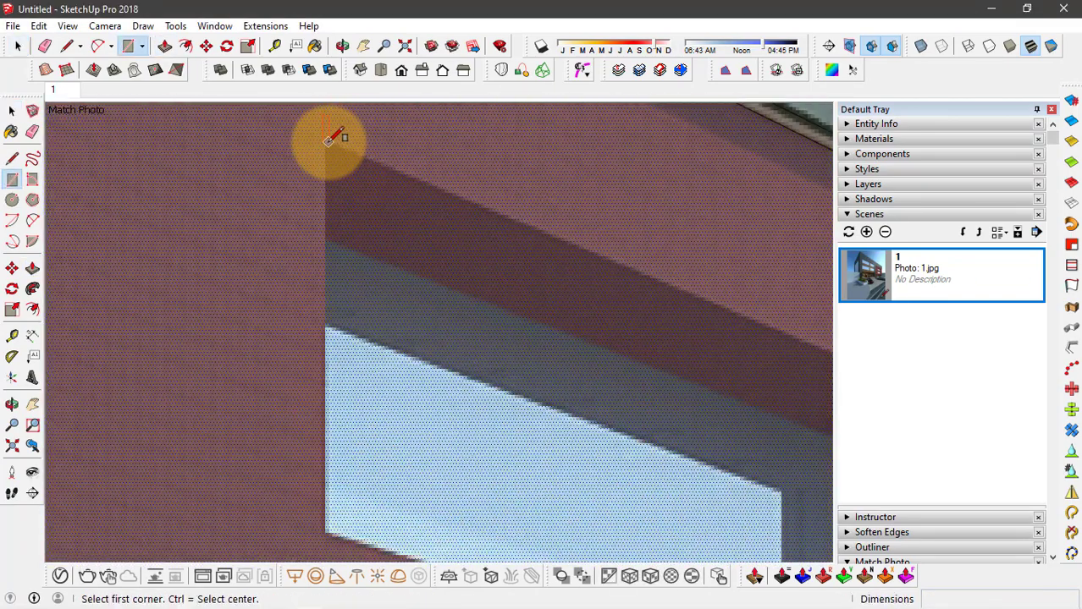
pyautogui.click(325, 141)
pyautogui.scroll(-3, 669, 435)
pyautogui.scroll(2, 579, 394)
pyautogui.scroll(-2, 270, 299)
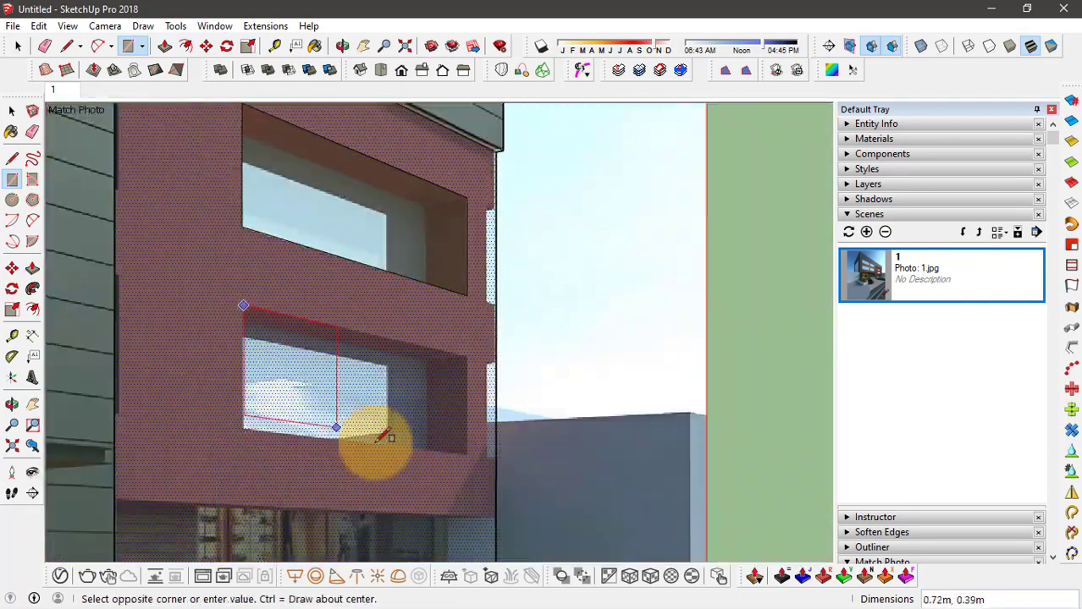
pyautogui.scroll(3, 424, 446)
pyautogui.scroll(2, 485, 461)
pyautogui.click(536, 464)
pyautogui.scroll(-4, 542, 462)
pyautogui.press('space')
# Push both window faces in the red panel inward to the recess depth seen in the photo
pyautogui.scroll(4, 462, 341)
pyautogui.click(461, 339)
pyautogui.press('p')
pyautogui.click(584, 313)
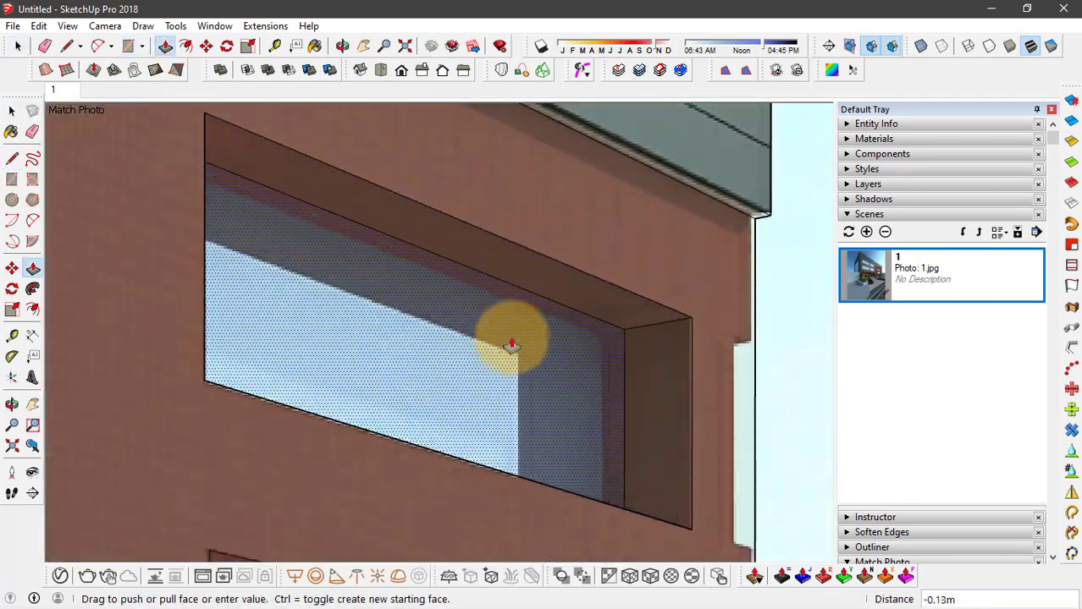
pyautogui.click(496, 343)
pyautogui.scroll(-3, 513, 115)
pyautogui.scroll(1, 482, 430)
pyautogui.click(482, 429)
pyautogui.click(496, 221)
pyautogui.scroll(-5, 575, 239)
pyautogui.moveTo(575, 239); pyautogui.dragTo(391, 307, button='middle')
pyautogui.scroll(-3, 391, 307)
pyautogui.moveTo(498, 321); pyautogui.dragTo(542, 355, button='middle')
pyautogui.scroll(2, 542, 356)
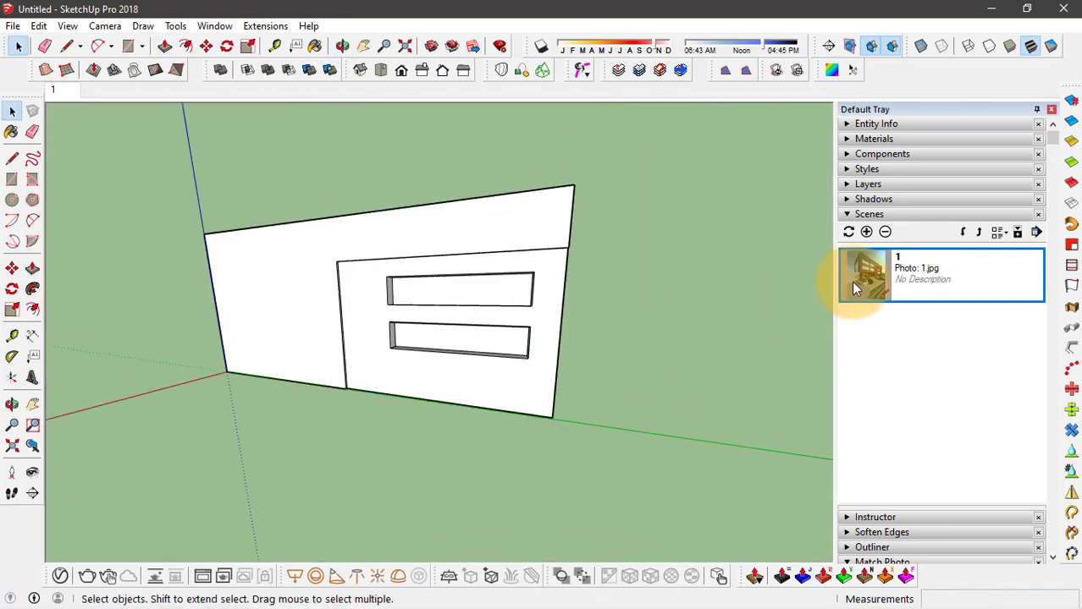
# Return to the matched photo scene and draw a rectangle over the large glazed and brick bay of the front facade
pyautogui.doubleClick(854, 288)
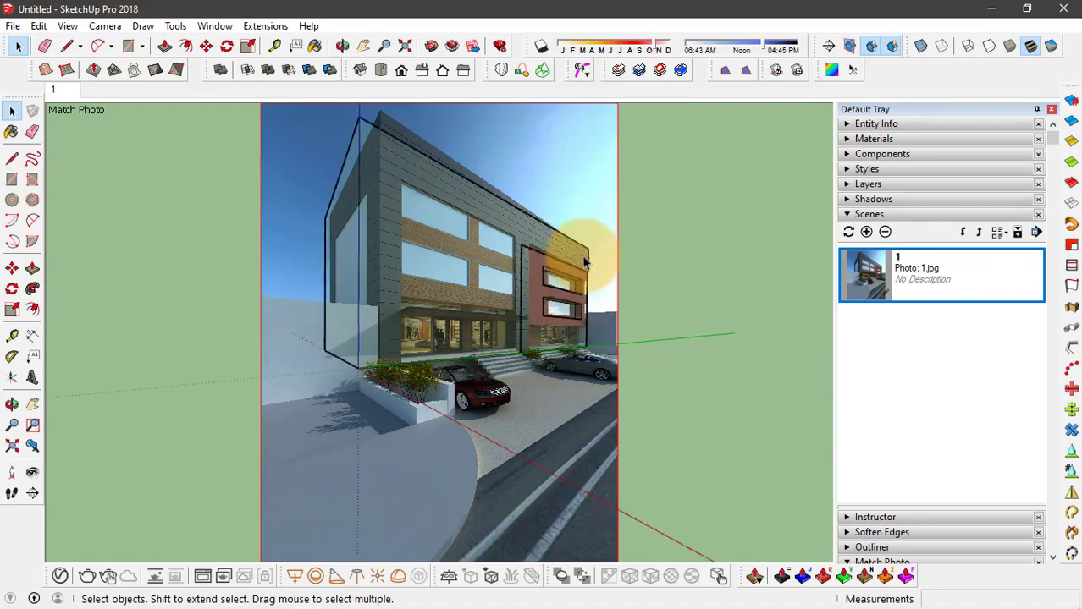
pyautogui.scroll(8, 417, 203)
pyautogui.press('r')
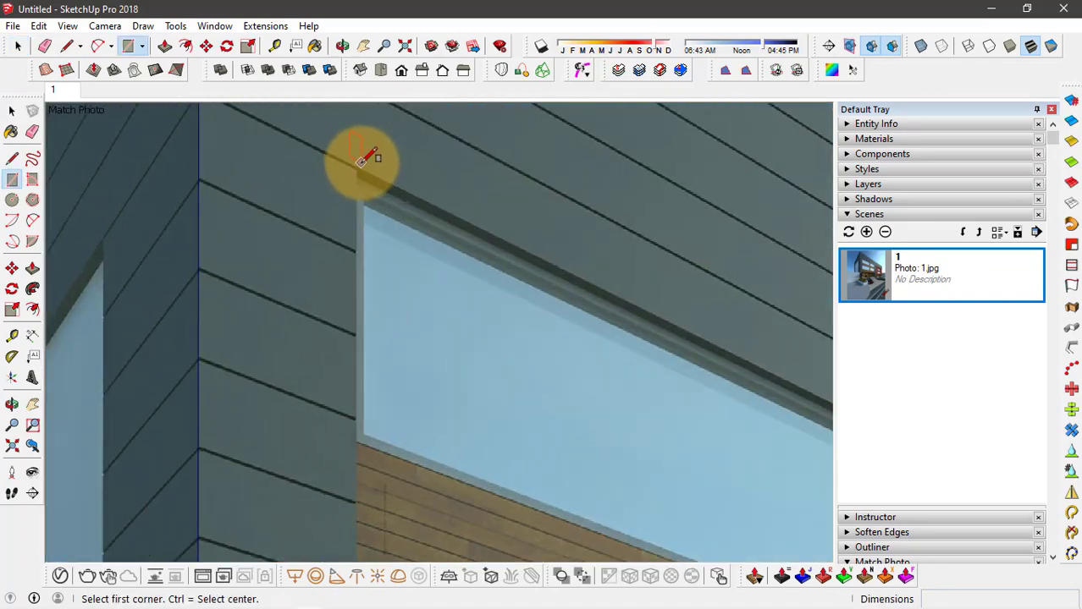
pyautogui.click(360, 193)
pyautogui.scroll(-7, 401, 218)
pyautogui.scroll(6, 508, 369)
pyautogui.press('space')
# Push the front facade's large bay face slightly inward
pyautogui.scroll(-6, 552, 451)
pyautogui.scroll(9, 561, 230)
pyautogui.press('p')
pyautogui.scroll(-9, 589, 291)
pyautogui.press('space')
pyautogui.scroll(3, 300, 256)
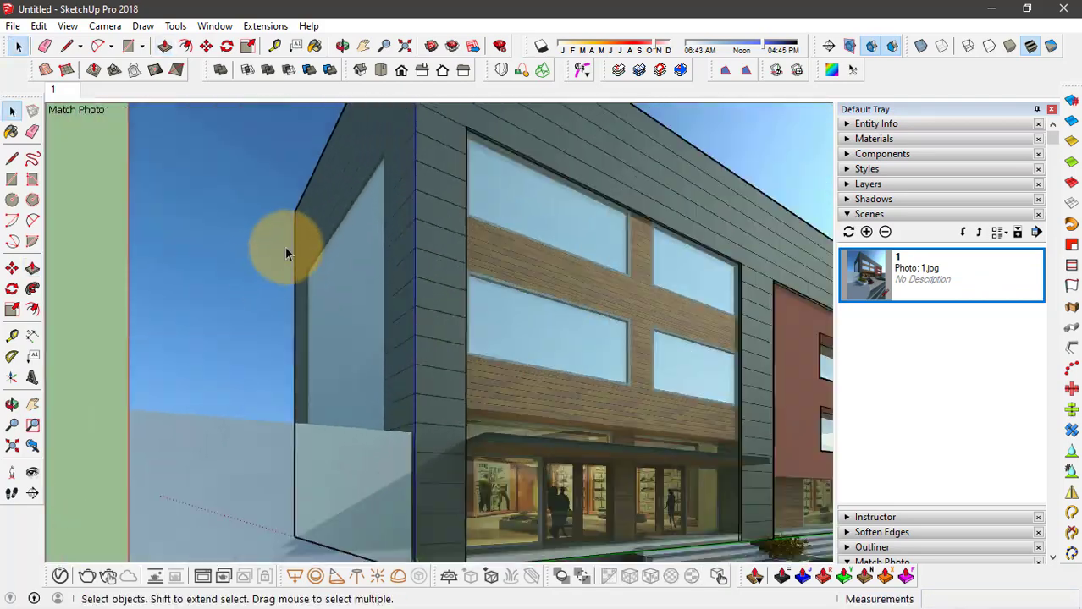
# Draw a rectangle over the glazed area of the side facade, starting at its rear upper corner
pyautogui.press('r')
pyautogui.scroll(4, 281, 273)
pyautogui.click(237, 320)
pyautogui.scroll(-6, 370, 225)
pyautogui.scroll(5, 408, 373)
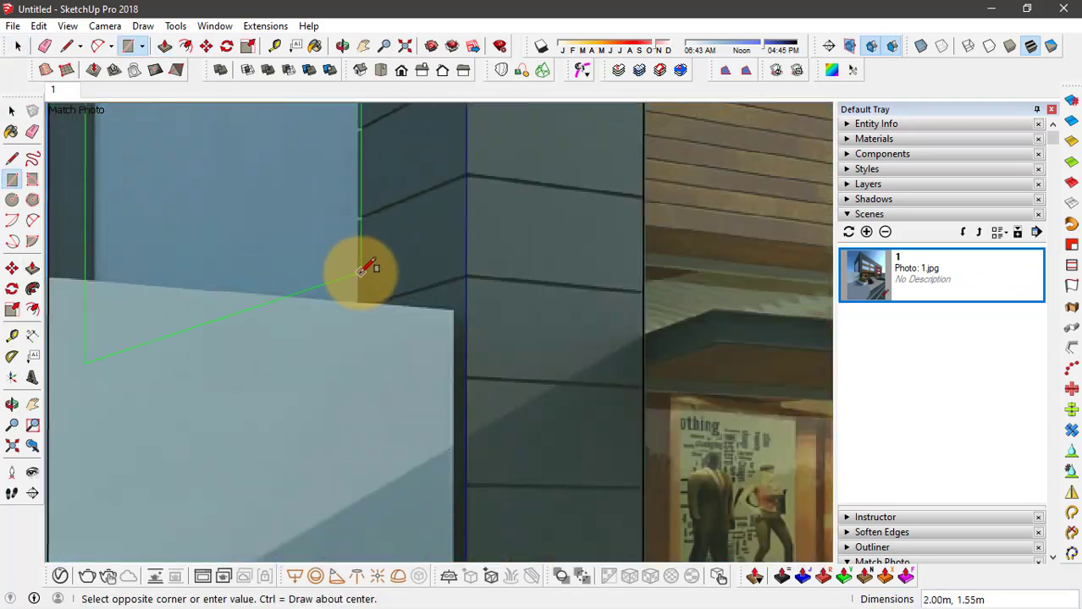
pyautogui.scroll(4, 353, 232)
pyautogui.click(375, 206)
pyautogui.press('space')
# Move the lower edge of the side facade's glazing rectangle down to the facade's base
pyautogui.click(370, 211)
pyautogui.press('m')
pyautogui.click(372, 207)
pyautogui.scroll(-8, 343, 170)
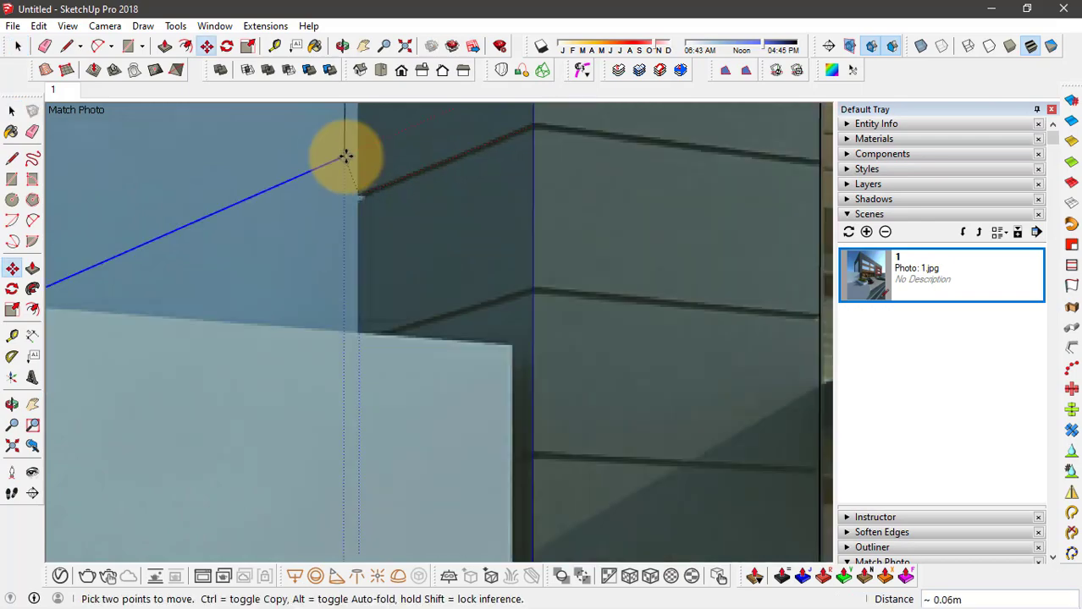
pyautogui.click(329, 481)
pyautogui.press('space')
pyautogui.scroll(-6, 319, 408)
# Push the side facade's glazing face slightly inward
pyautogui.scroll(10, 309, 211)
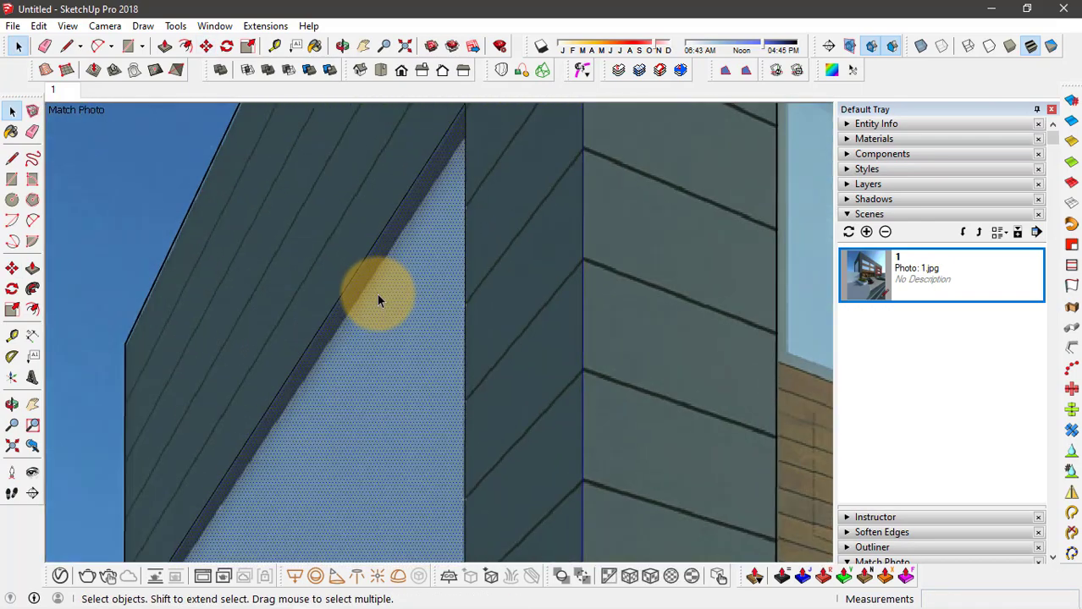
pyautogui.press('p')
pyautogui.click(378, 296)
pyautogui.click(402, 309)
pyautogui.press('space')
# Outline the upper notch at the red panel's far edge with lines following the opening beside the upper window
pyautogui.scroll(-10, 127, 258)
pyautogui.scroll(10, 427, 288)
pyautogui.press('r')
pyautogui.press('l')
pyautogui.click(421, 221)
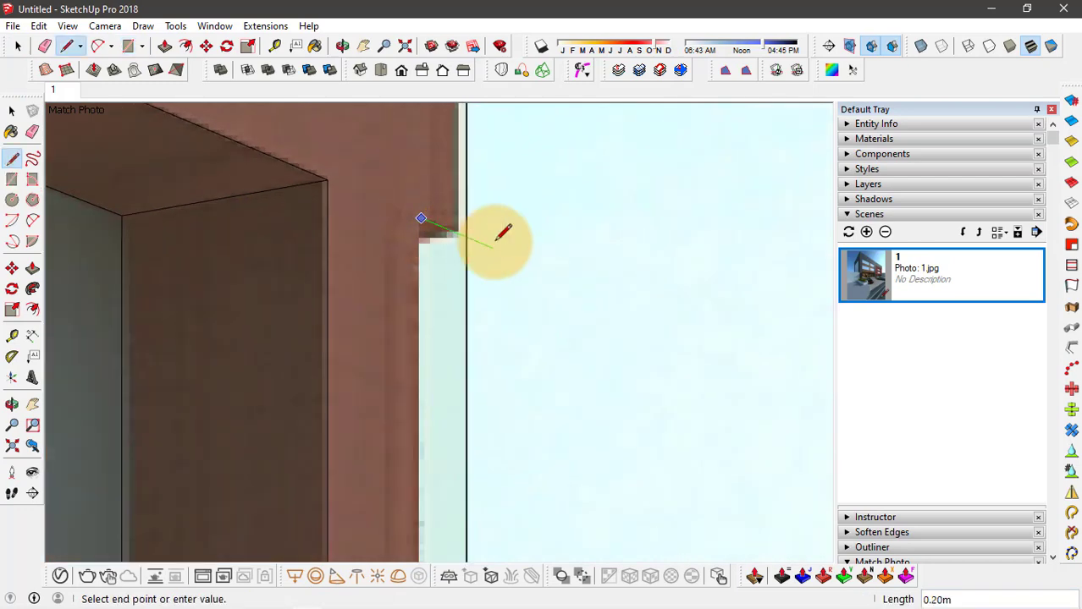
pyautogui.click(496, 248)
pyautogui.press('Escape')
pyautogui.click(420, 220)
pyautogui.scroll(-2, 420, 169)
pyautogui.scroll(1, 406, 533)
pyautogui.click(427, 469)
pyautogui.click(535, 502)
# Outline the lower notch at the red panel's far edge with lines beside the lower window
pyautogui.scroll(-4, 417, 275)
pyautogui.scroll(4, 428, 407)
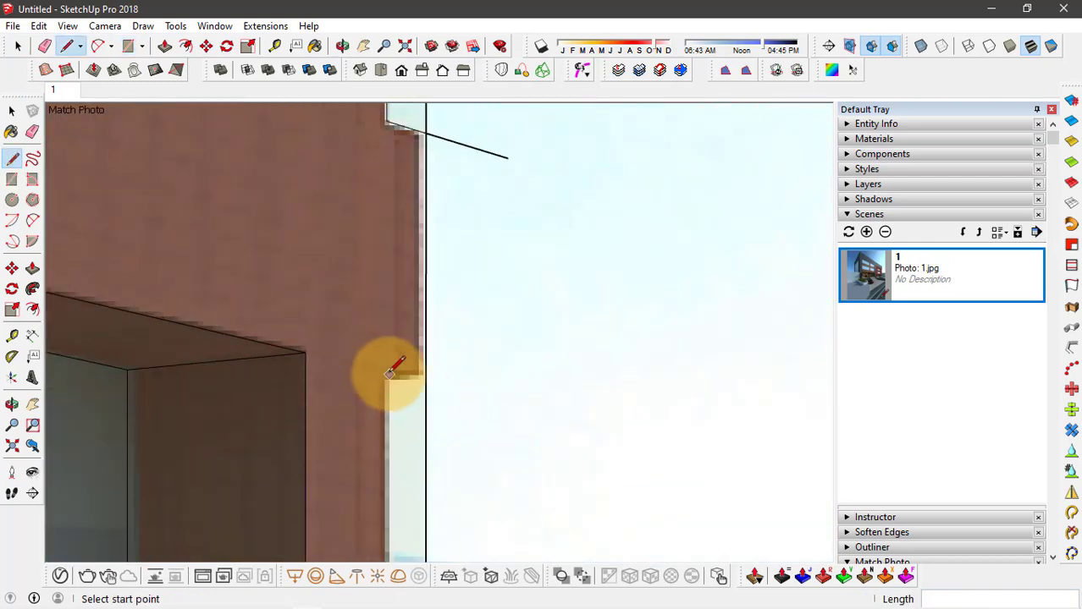
pyautogui.click(388, 366)
pyautogui.click(464, 386)
pyautogui.press('Escape')
pyautogui.click(389, 366)
pyautogui.scroll(-3, 383, 271)
pyautogui.scroll(3, 404, 443)
pyautogui.click(364, 482)
pyautogui.write('4')
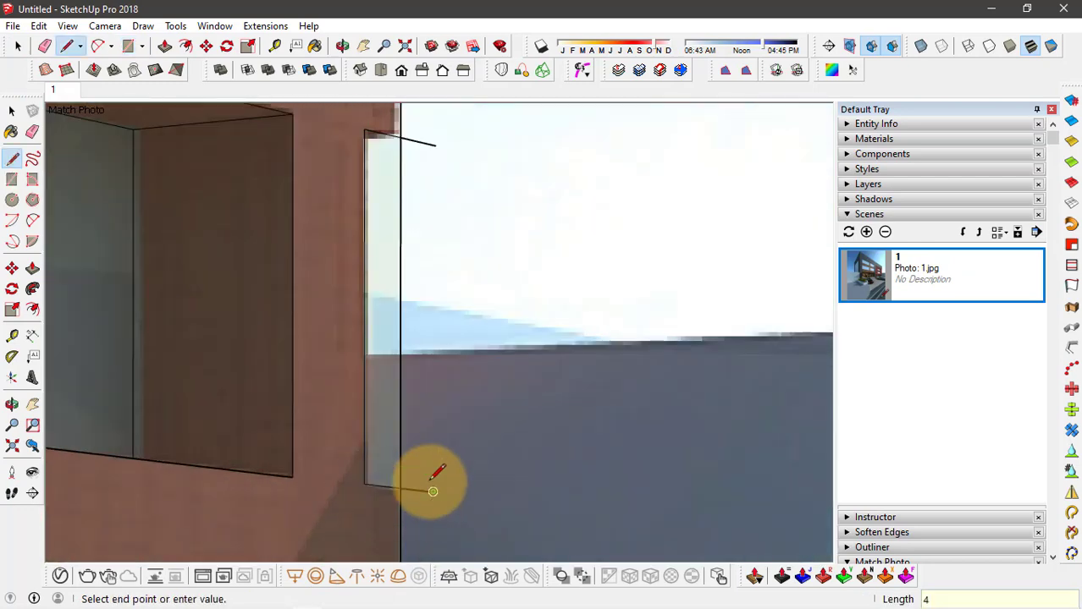
pyautogui.click(428, 490)
# Erase the notch line ends that overhang the building's far vertical edge
pyautogui.click(426, 142)
pyautogui.scroll(-4, 410, 376)
pyautogui.click(419, 245)
pyautogui.scroll(3, 423, 170)
pyautogui.click(405, 159)
pyautogui.scroll(-3, 467, 288)
# Push both notch faces at the red panel's far edge inward to cut the corner openings
pyautogui.moveTo(555, 285); pyautogui.dragTo(461, 285, button='middle')
pyautogui.press('p')
pyautogui.click(463, 283)
pyautogui.click(420, 375)
pyautogui.click(459, 400)
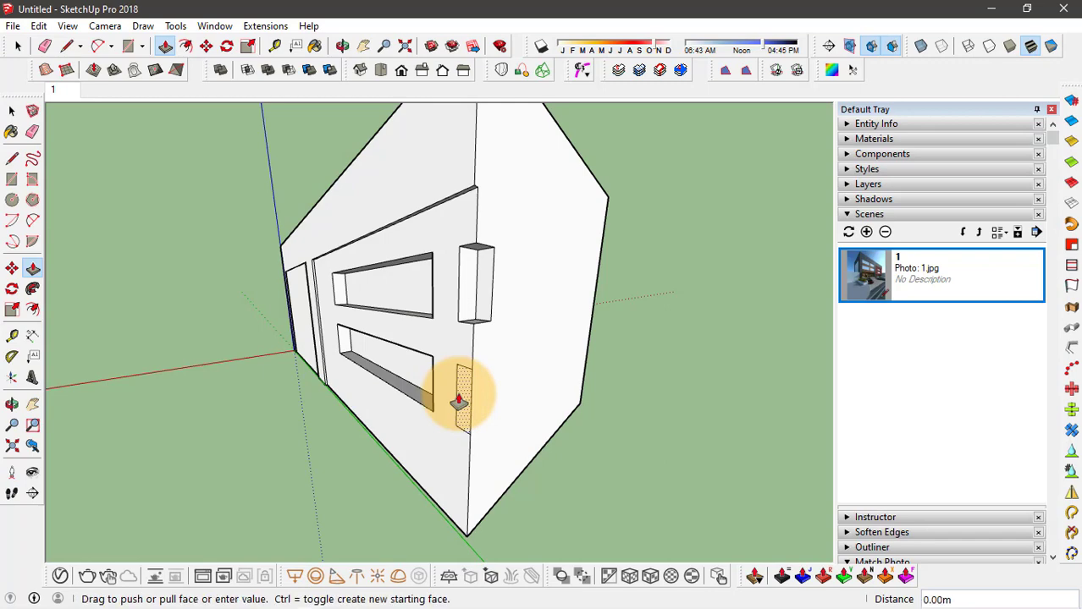
pyautogui.click(418, 298)
pyautogui.press('space')
pyautogui.moveTo(314, 357); pyautogui.dragTo(310, 327, button='middle')
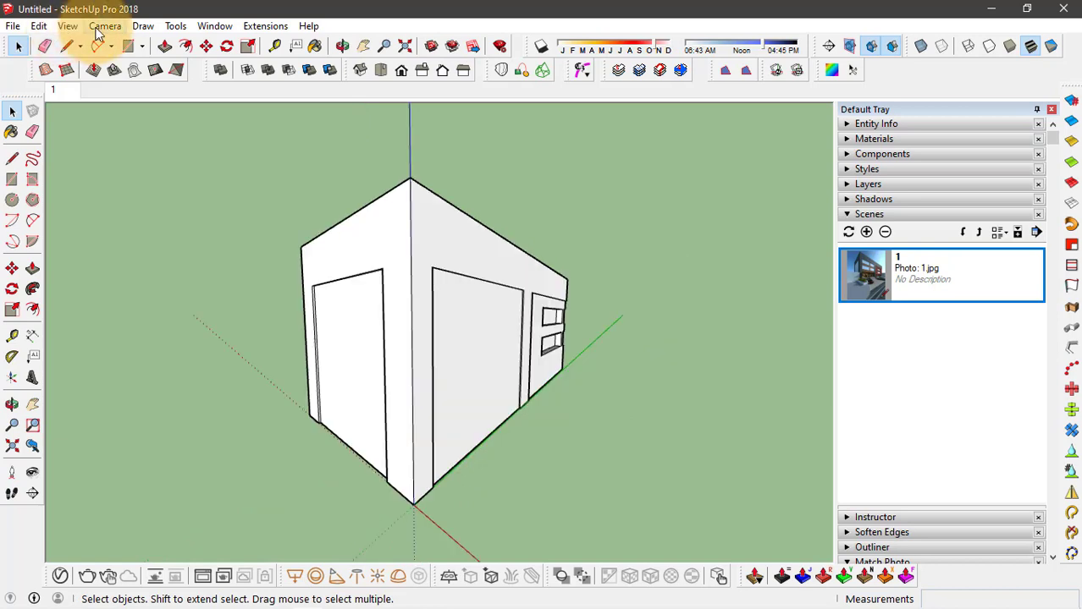
# Set the camera's field of view to 60 degrees and add a new scene
pyautogui.click(110, 28)
pyautogui.click(175, 253)
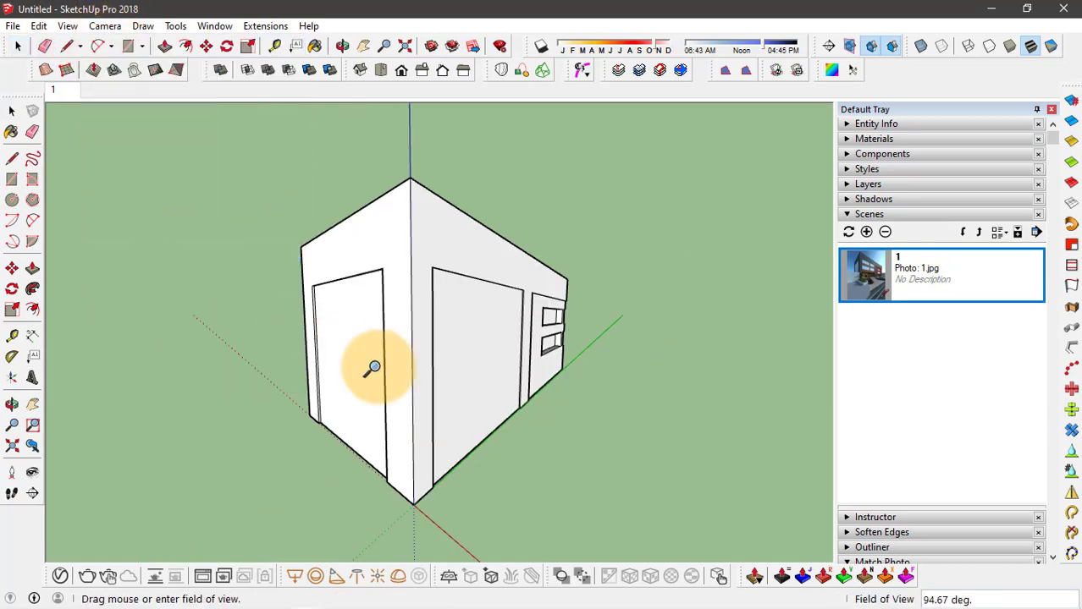
pyautogui.write('60')
pyautogui.press('Return')
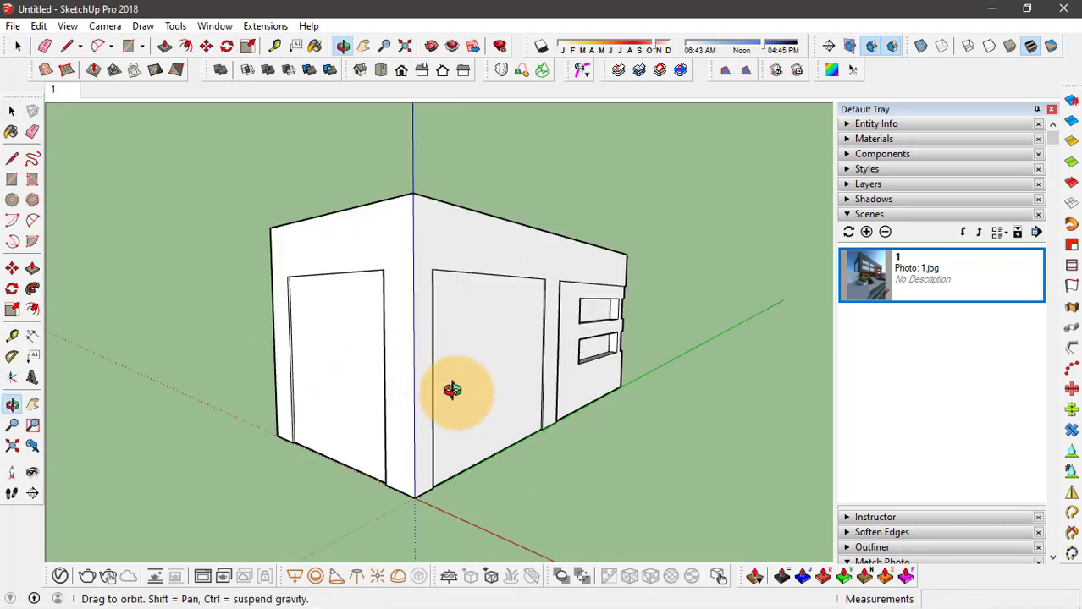
pyautogui.press('space')
pyautogui.click(867, 232)
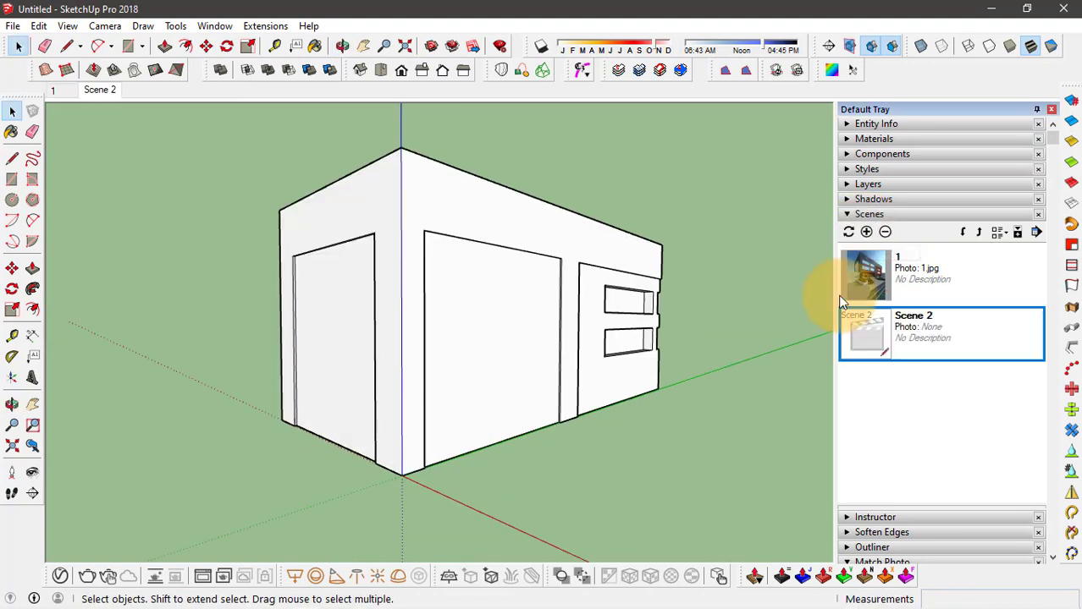
# Compare the model with the matched photo by switching from the photo scene to Scene 2, and inspect the facades from other angles
pyautogui.click(899, 275)
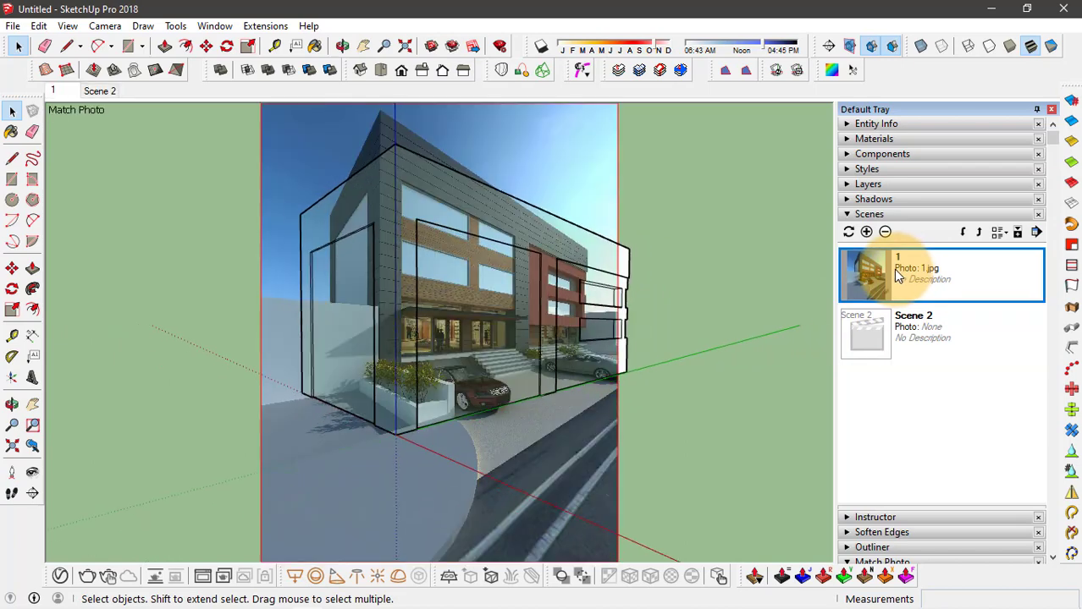
pyautogui.scroll(5, 493, 240)
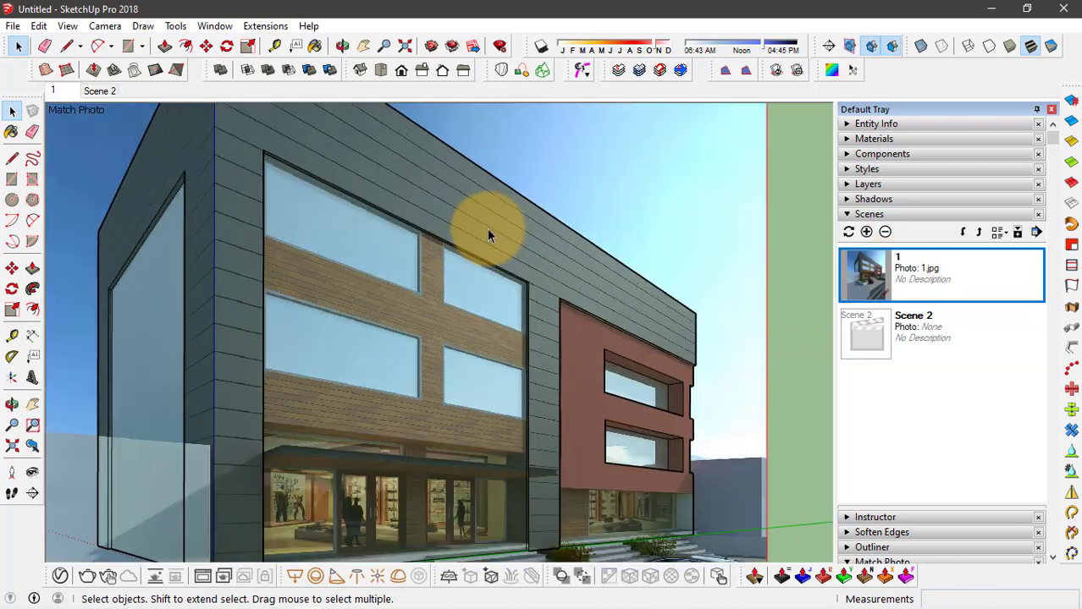
pyautogui.scroll(-2, 493, 239)
pyautogui.click(878, 330)
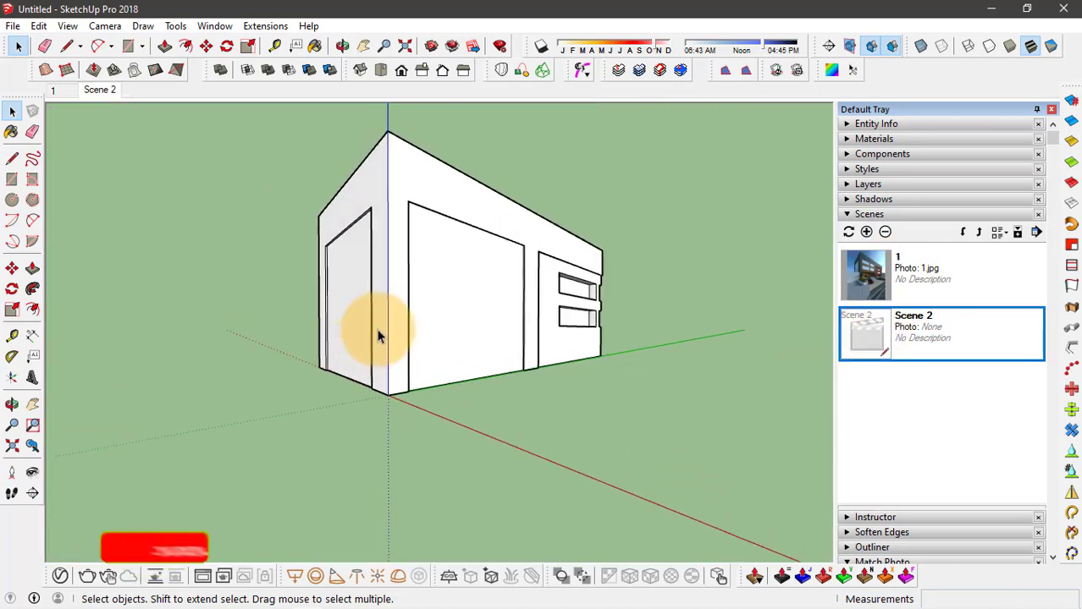
pyautogui.moveTo(484, 212); pyautogui.dragTo(592, 254, button='middle')
pyautogui.scroll(5, 531, 260)
pyautogui.scroll(-5, 487, 334)
pyautogui.moveTo(487, 334); pyautogui.dragTo(519, 299, button='middle')
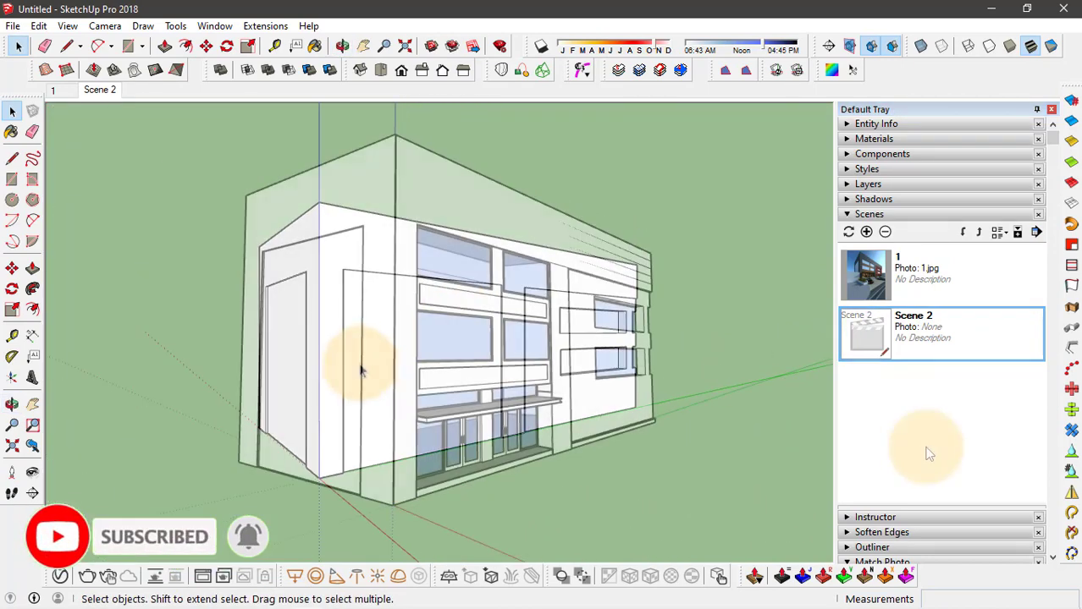